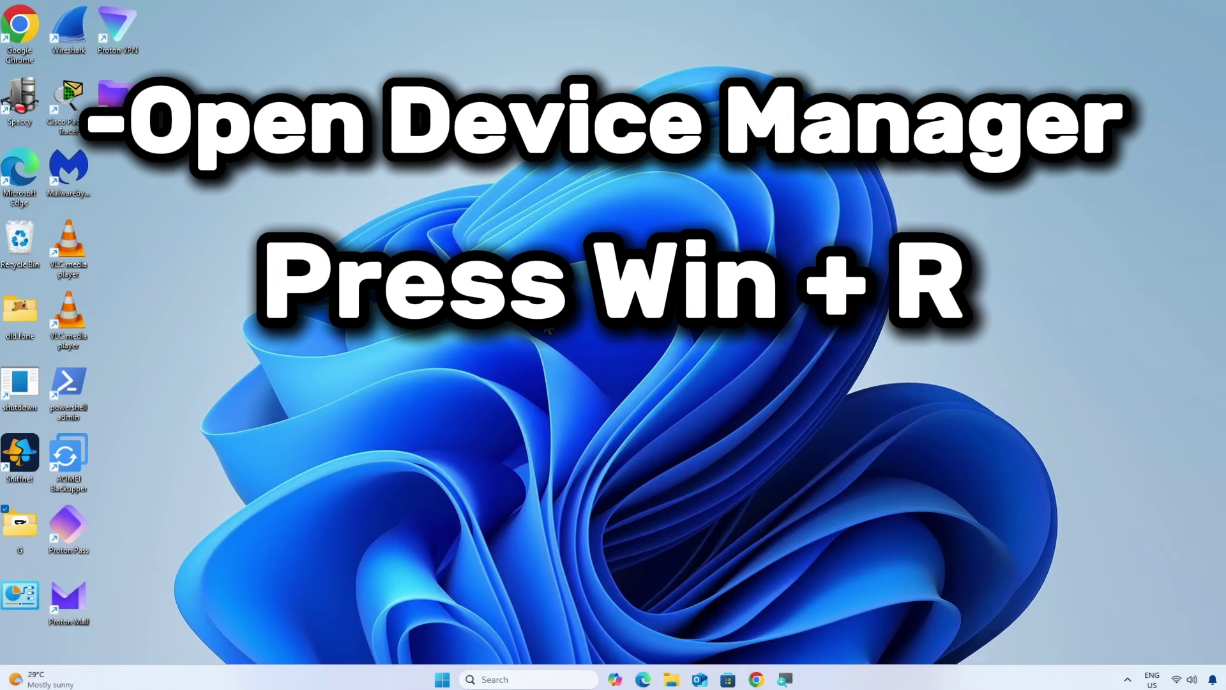
# Launch Device Manager by running devmgmt.msc from the Run dialog.
pyautogui.press('super+r')
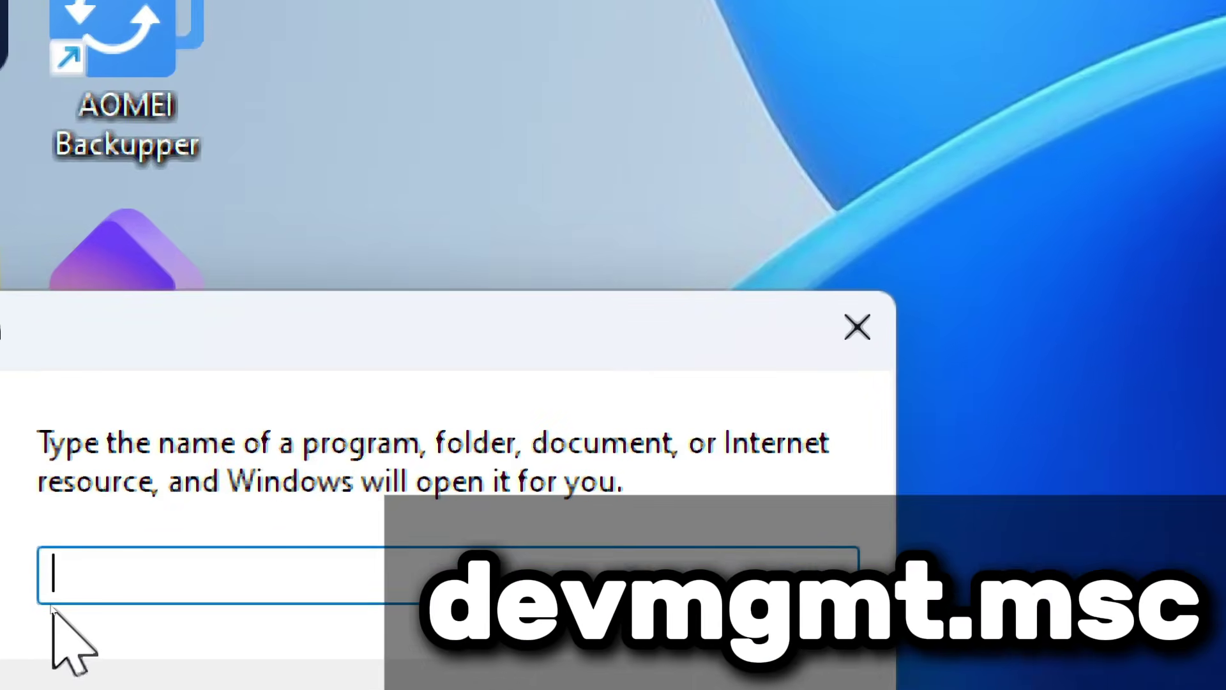
pyautogui.write('devmgmt.msc')
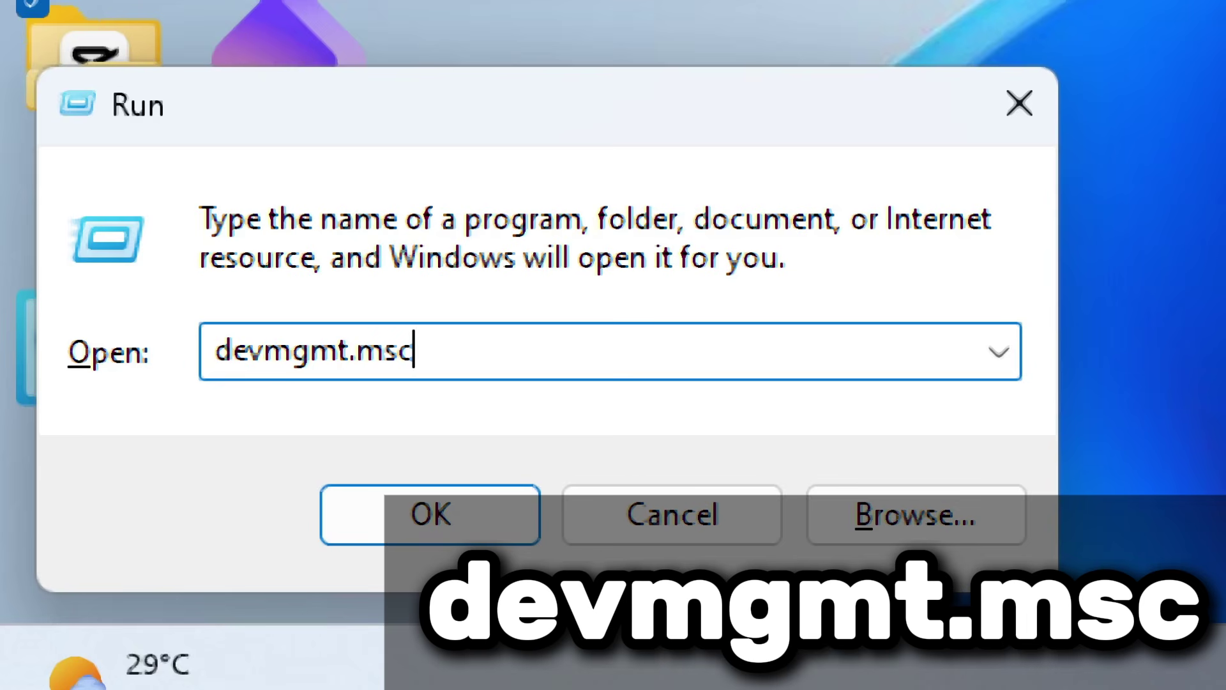
pyautogui.press('Return')
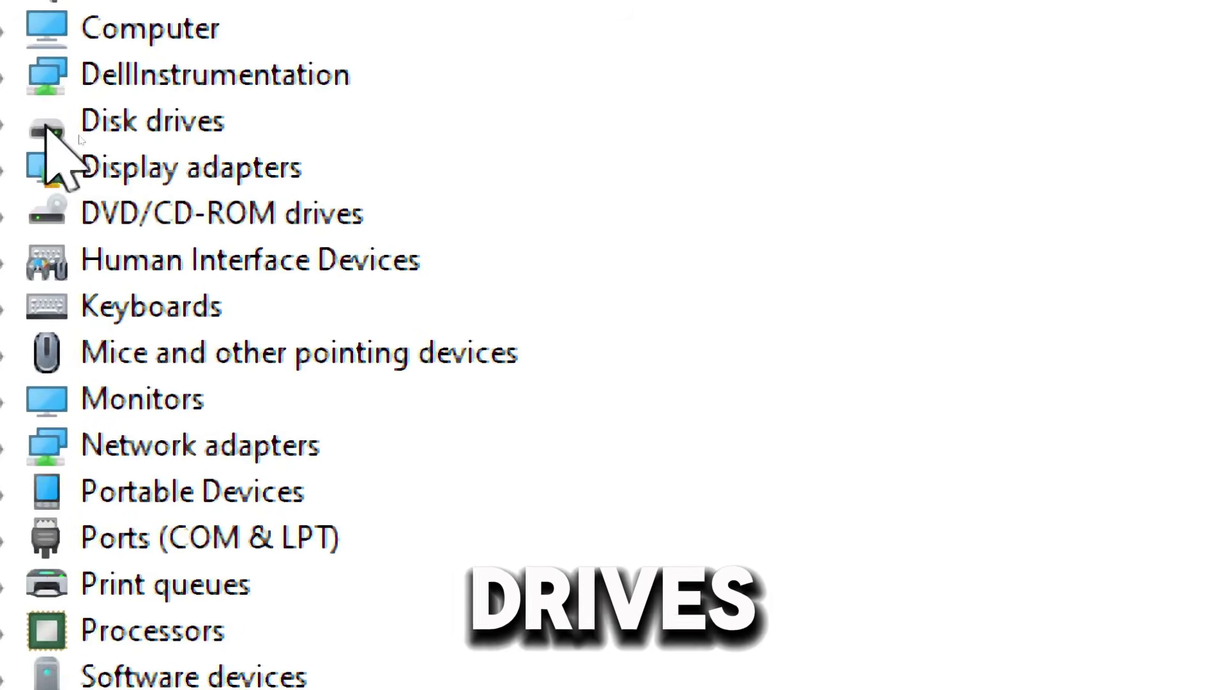
# Show the Policies tab in the ST500DM002-1BD142 drive's properties under Disk drives.
pyautogui.click(2, 122)
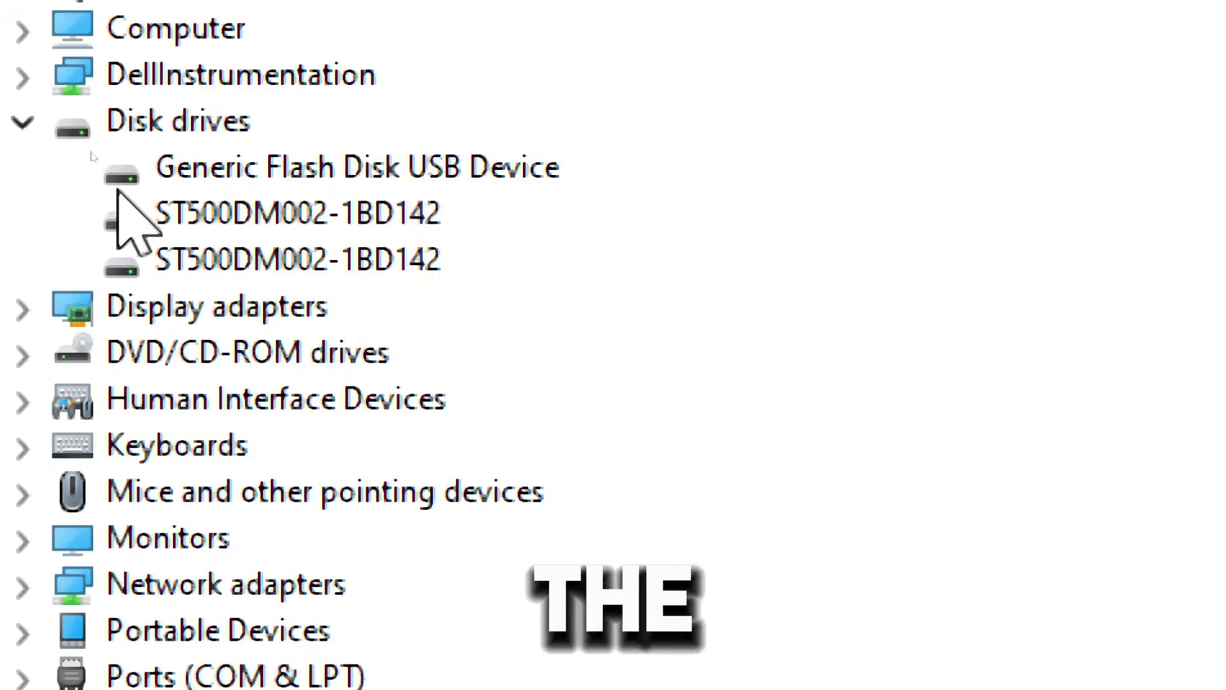
pyautogui.rightClick(205, 255)
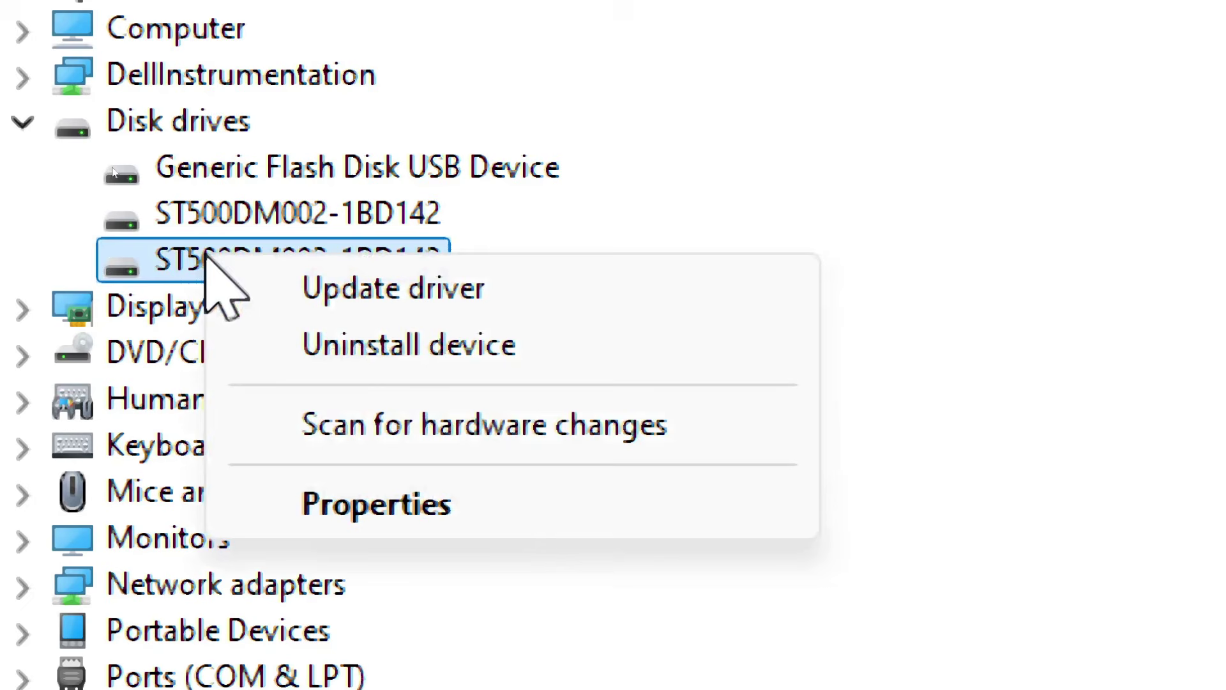
pyautogui.click(406, 510)
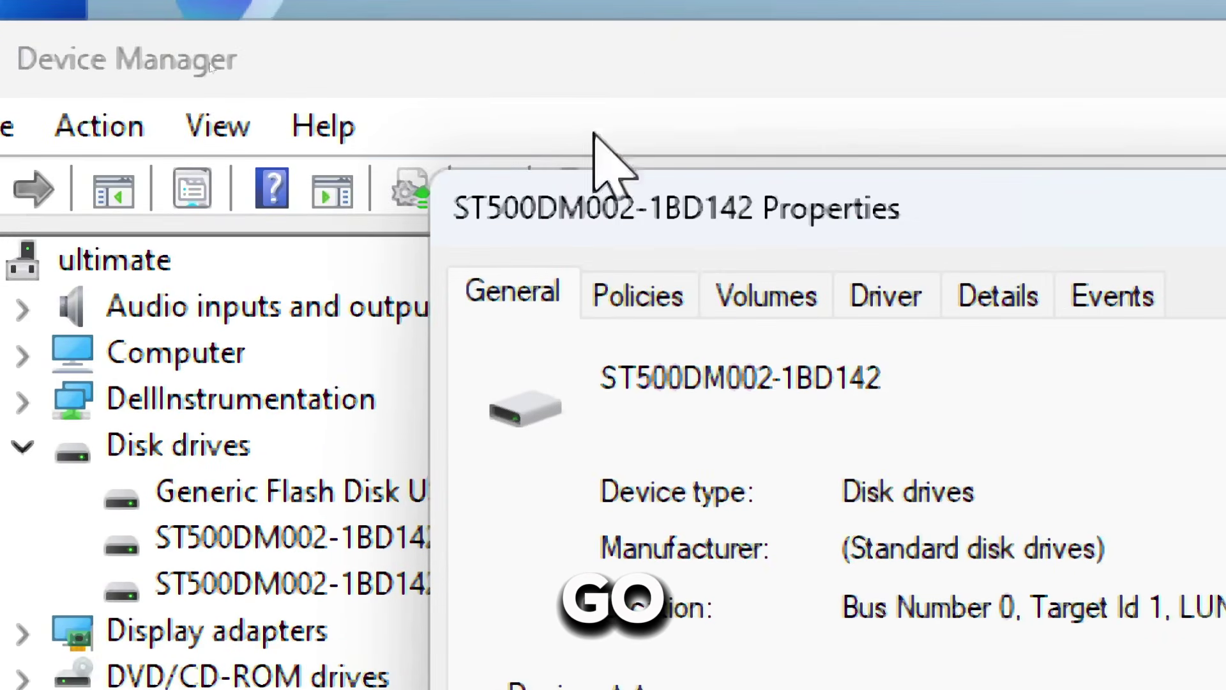
pyautogui.click(638, 297)
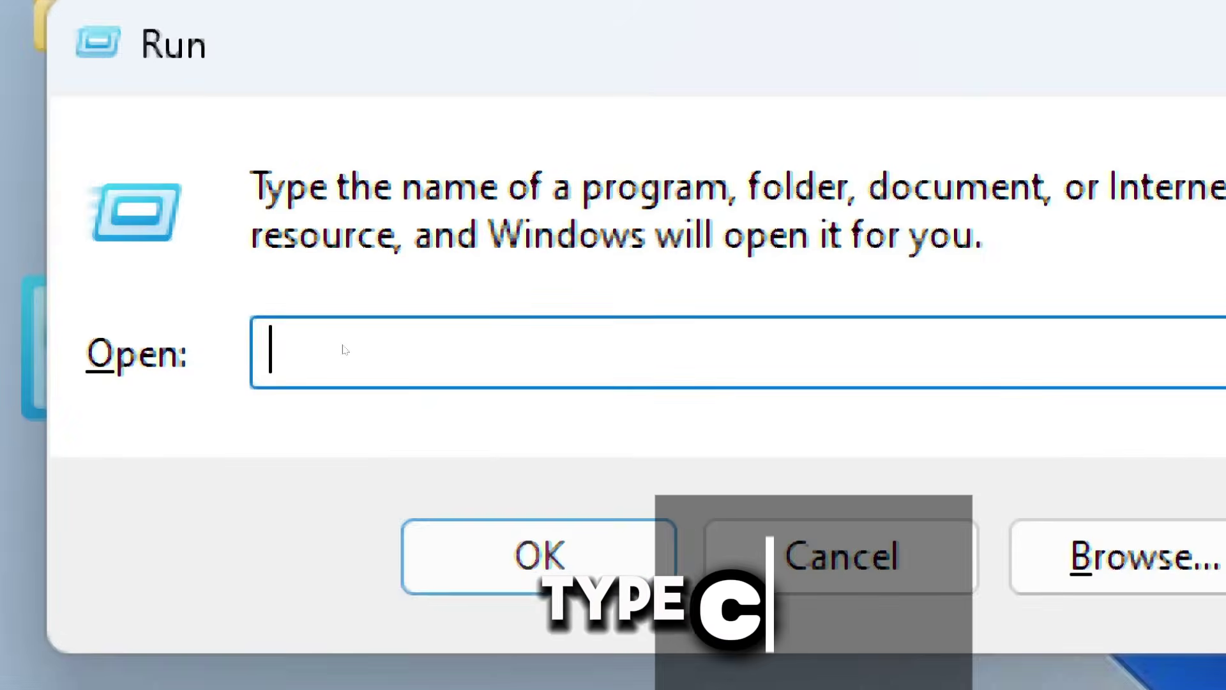
# Run cmd from the Run box as administrator.
pyautogui.write('cmd')
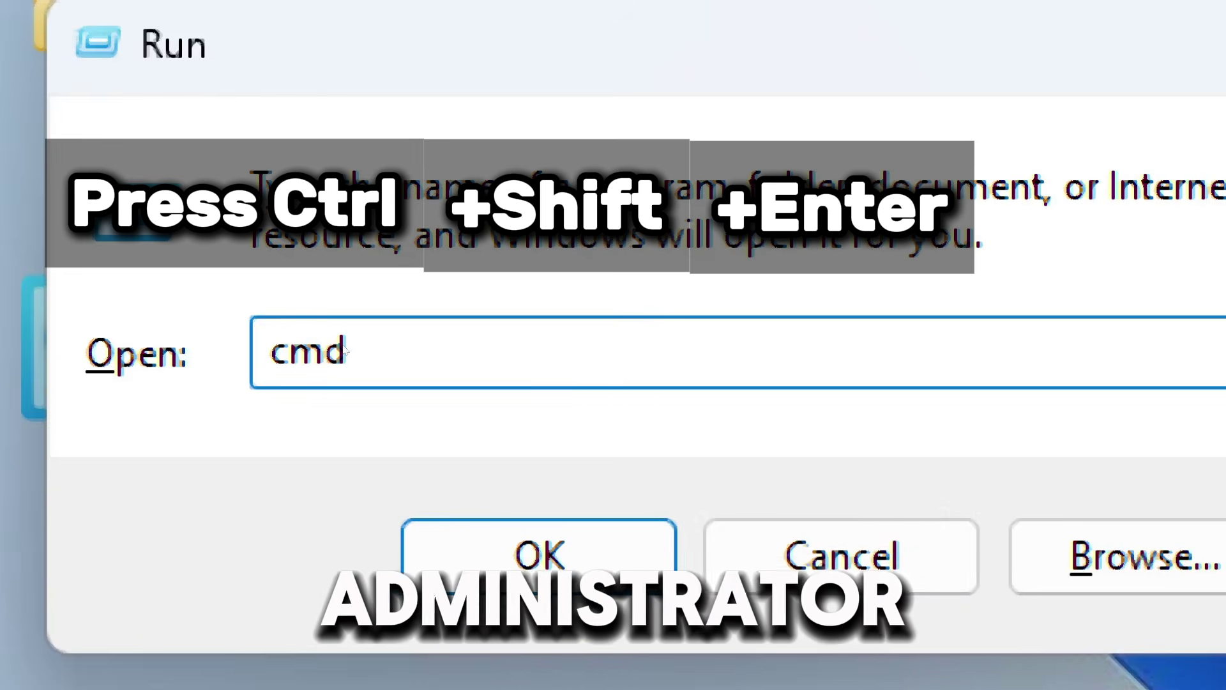
pyautogui.hotkey('ctrl', 'shift', 'Return')
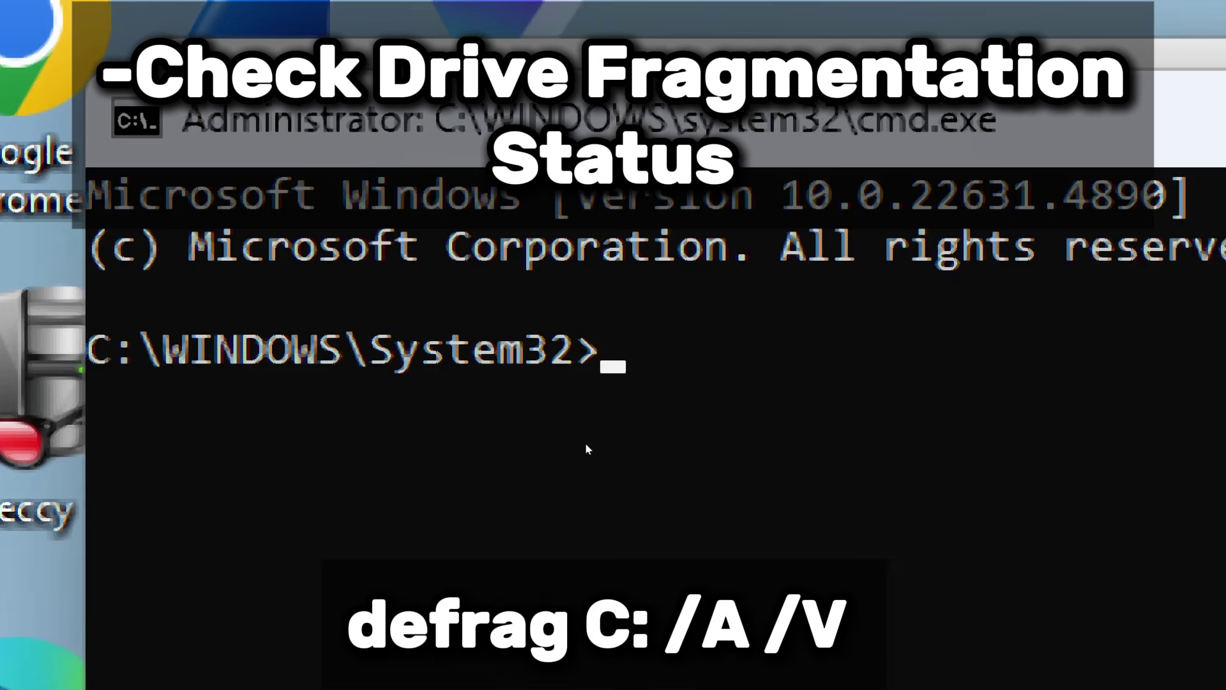
# Run defrag C: /A /V and review the report showing 1% fragmented space.
pyautogui.write('defr')
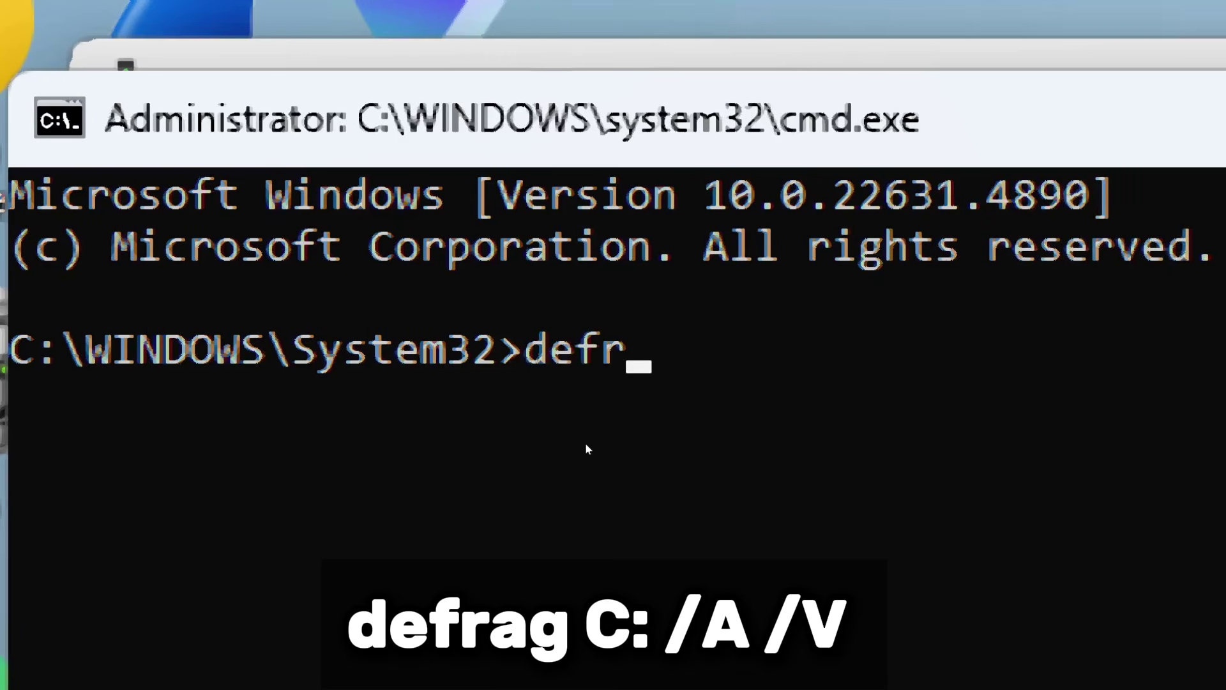
pyautogui.write('ag C: /')
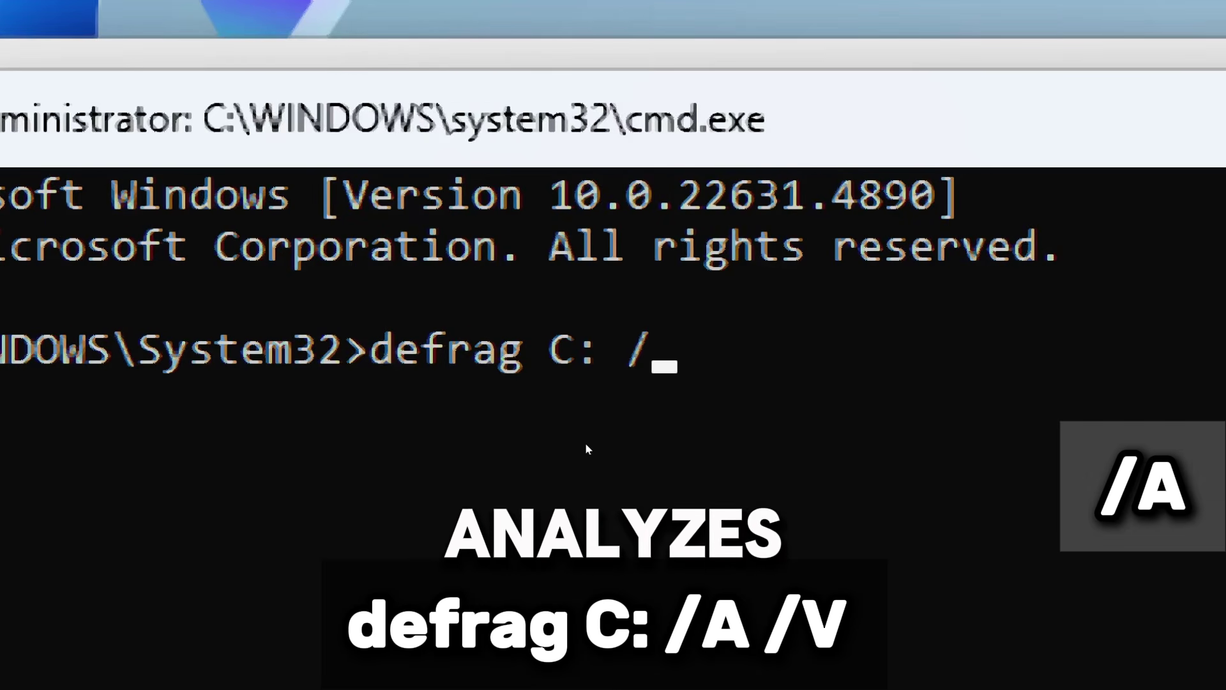
pyautogui.write('A ')
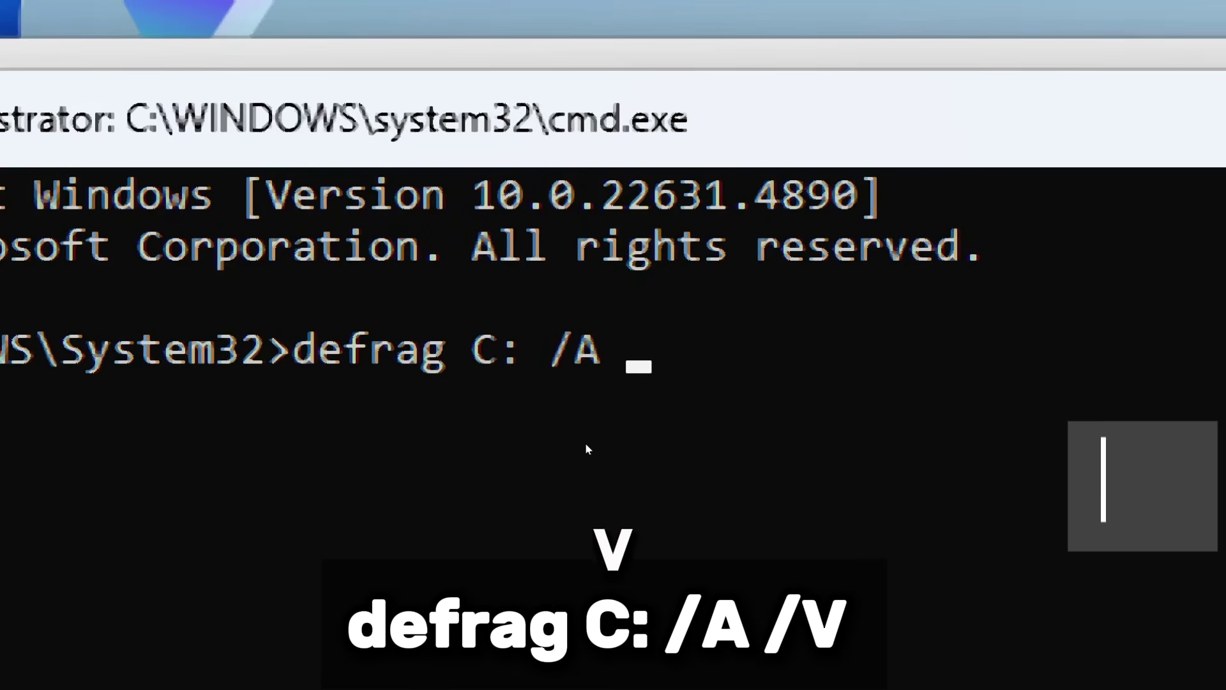
pyautogui.write('/V')
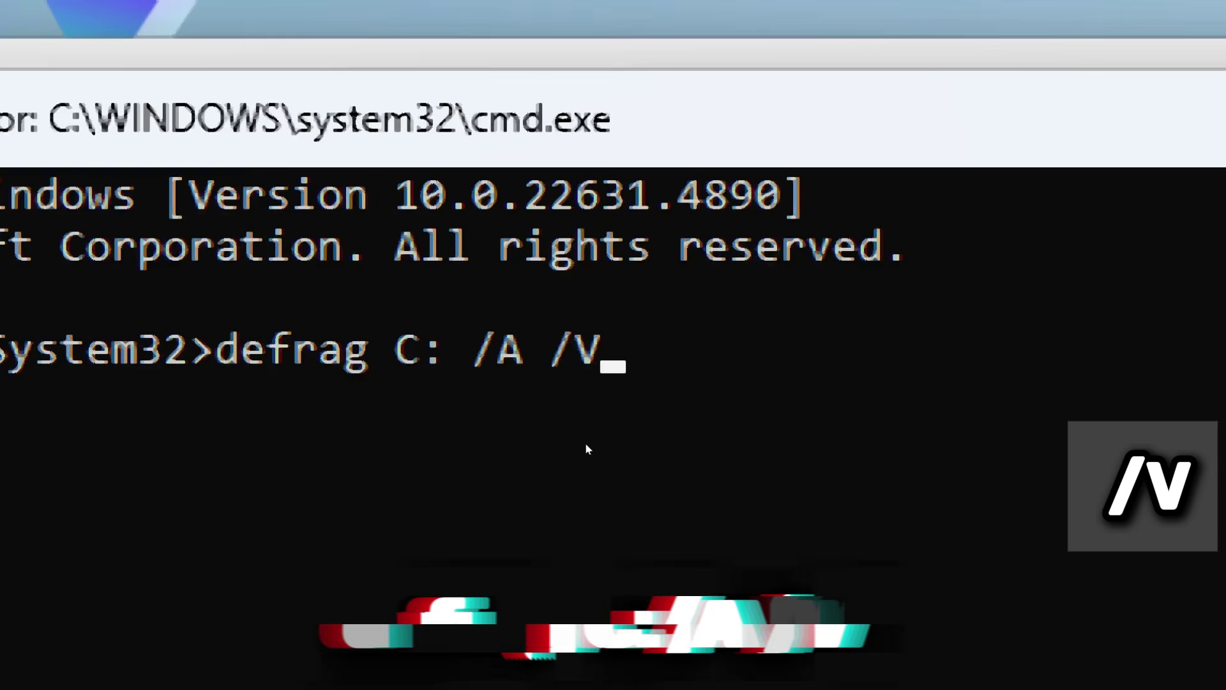
pyautogui.press('Return')
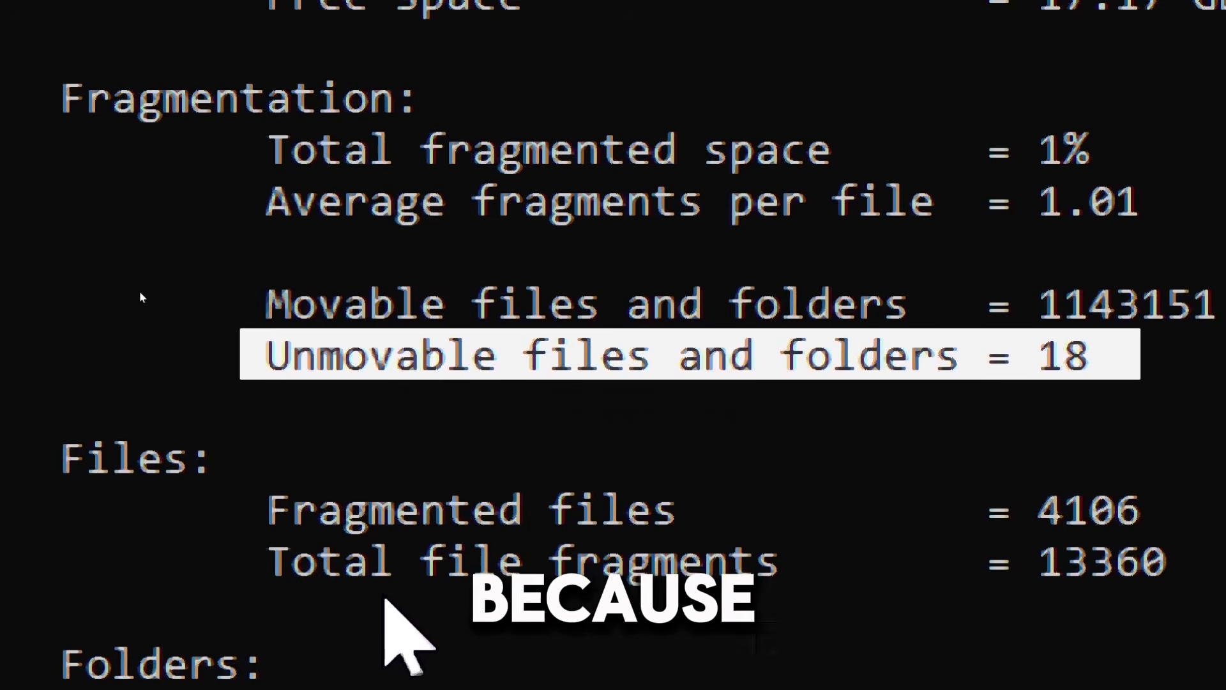
pyautogui.scroll(-3, 139, 299)
pyautogui.scroll(-3, 160, 307)
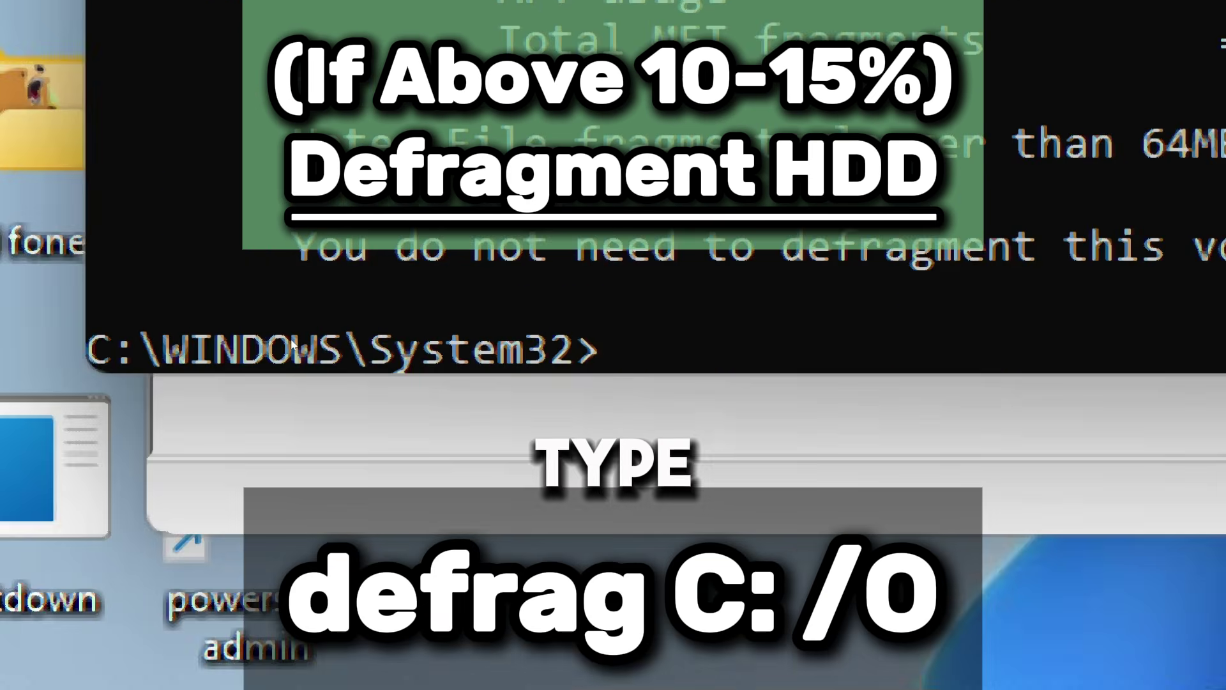
# Defragment drive C: with defrag C: /O and highlight the completion message.
pyautogui.write('defrag C:')
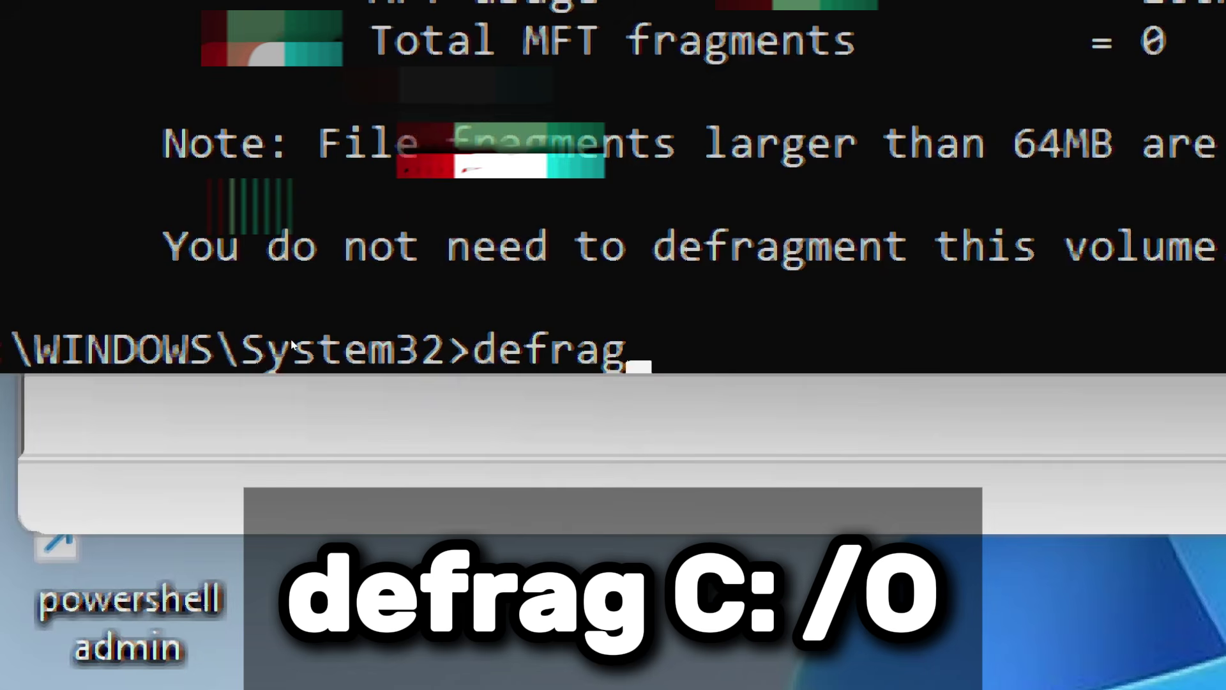
pyautogui.write(' /O')
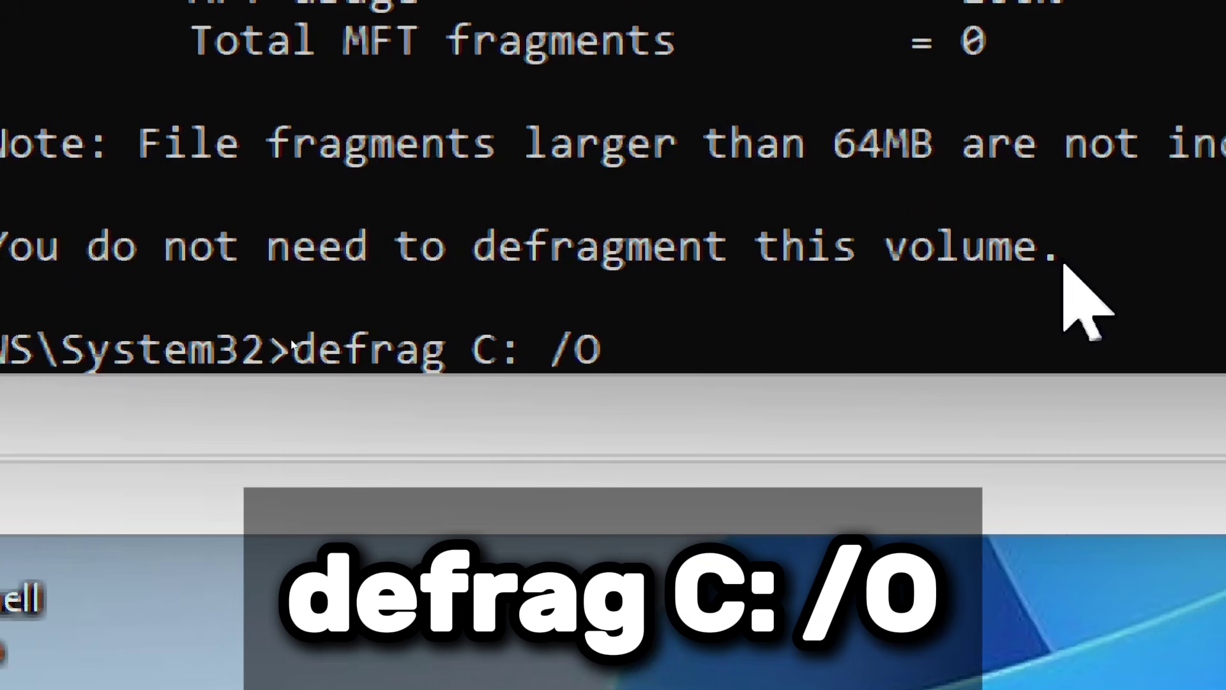
pyautogui.press('Return')
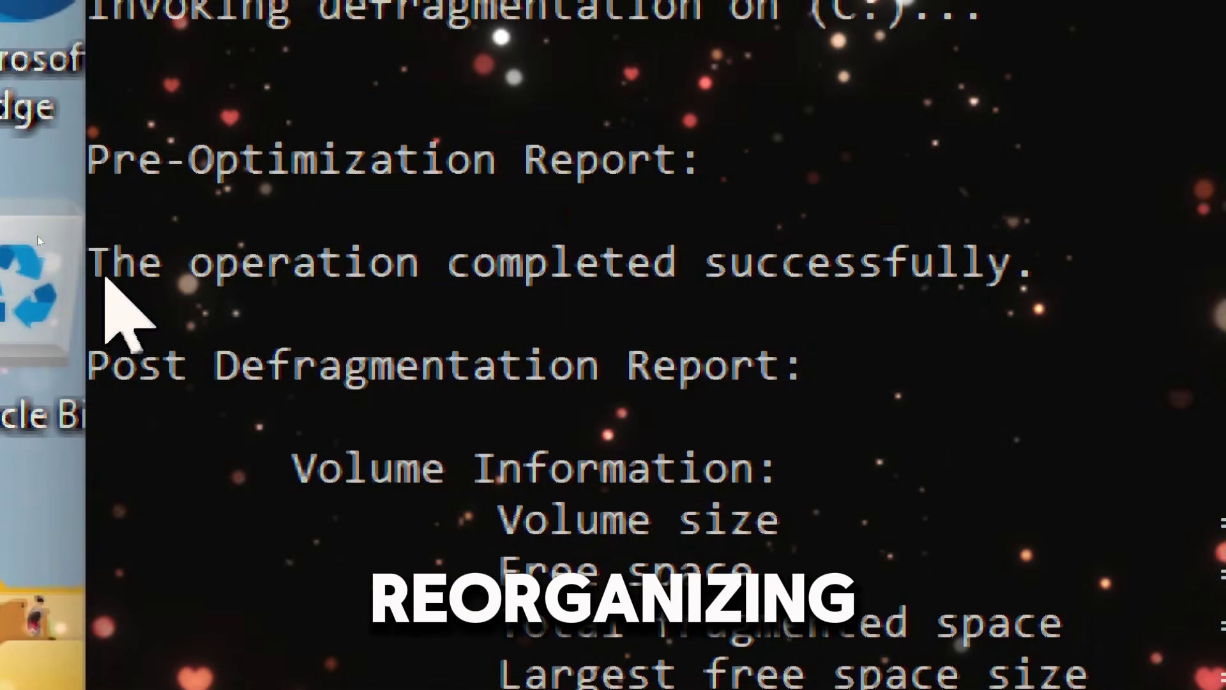
pyautogui.moveTo(105, 279); pyautogui.dragTo(140, 275)
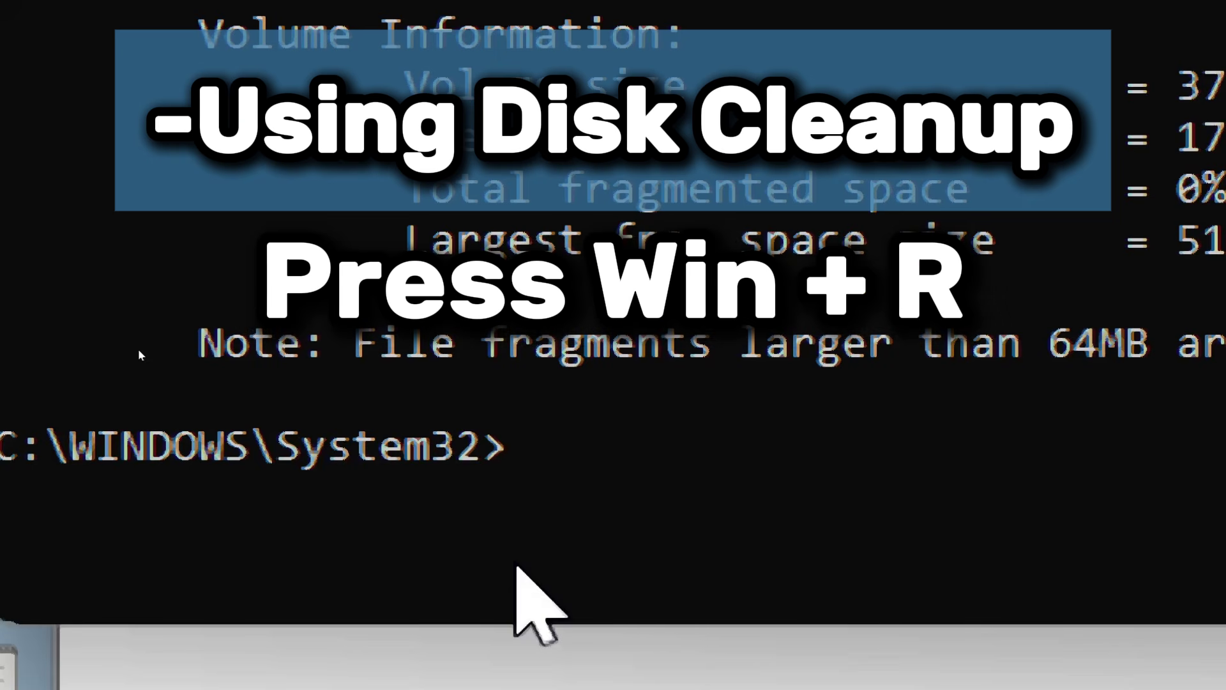
# Replace the old Run entry with cleanmgr and launch Disk Cleanup.
pyautogui.press('super+r')
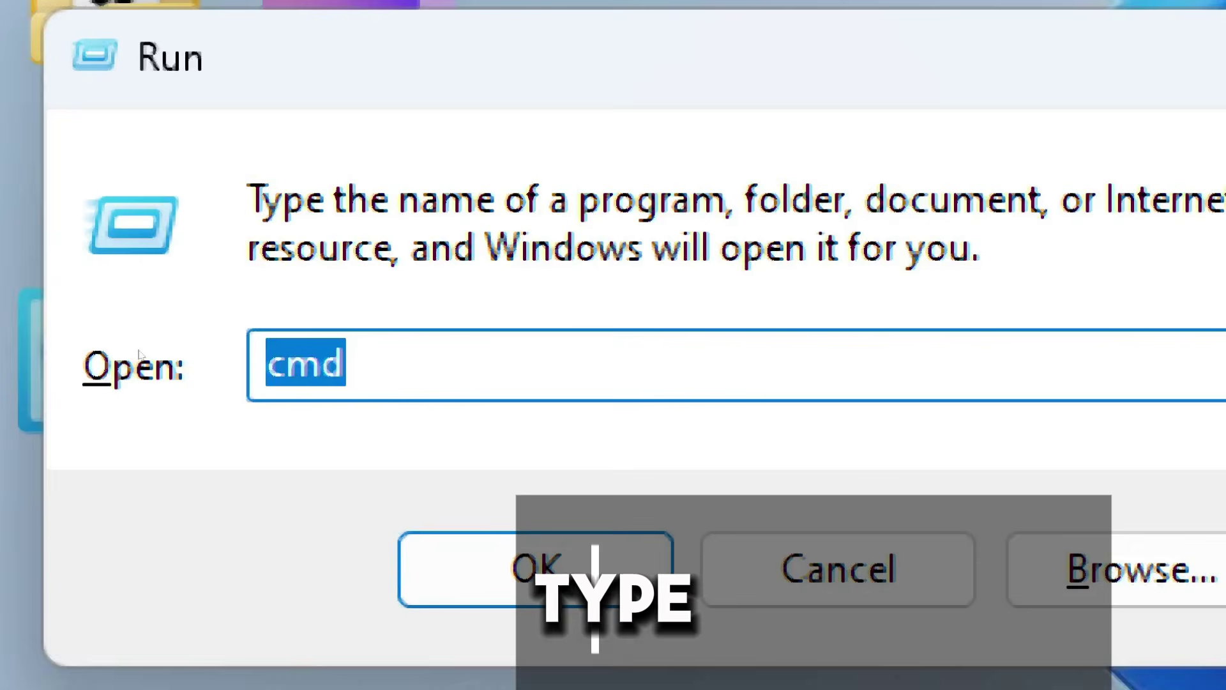
pyautogui.press('BackSpace')
pyautogui.write('cl')
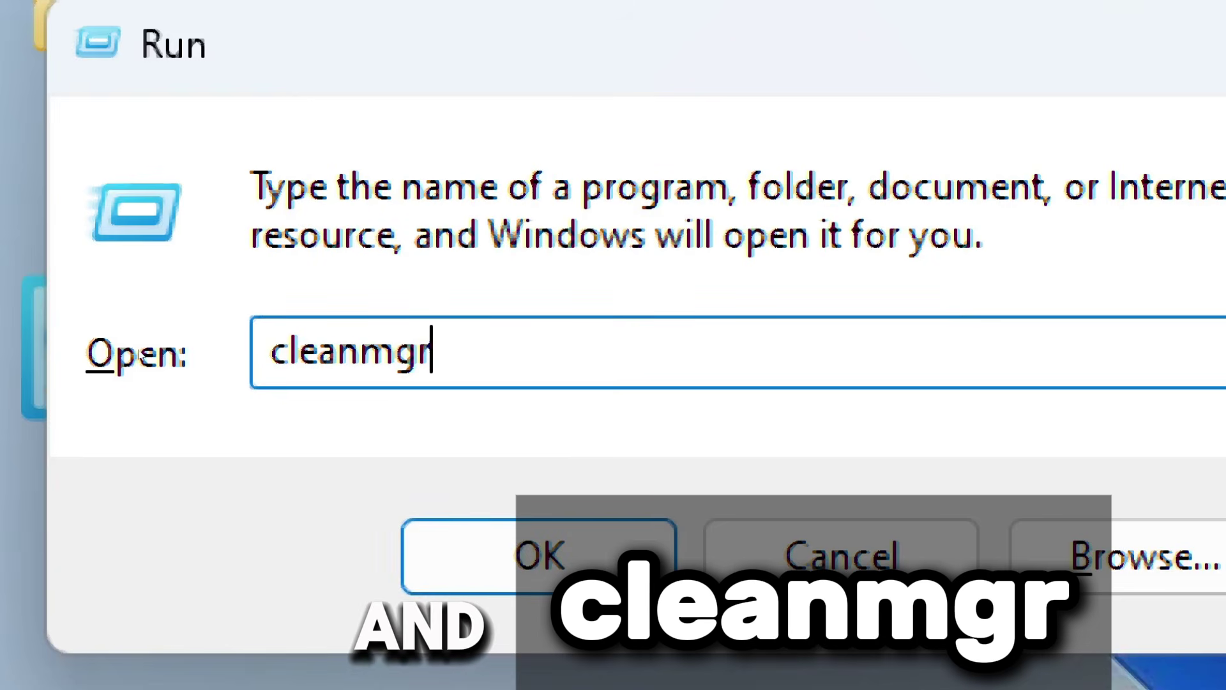
pyautogui.write('eanmgr')
pyautogui.press('Return')
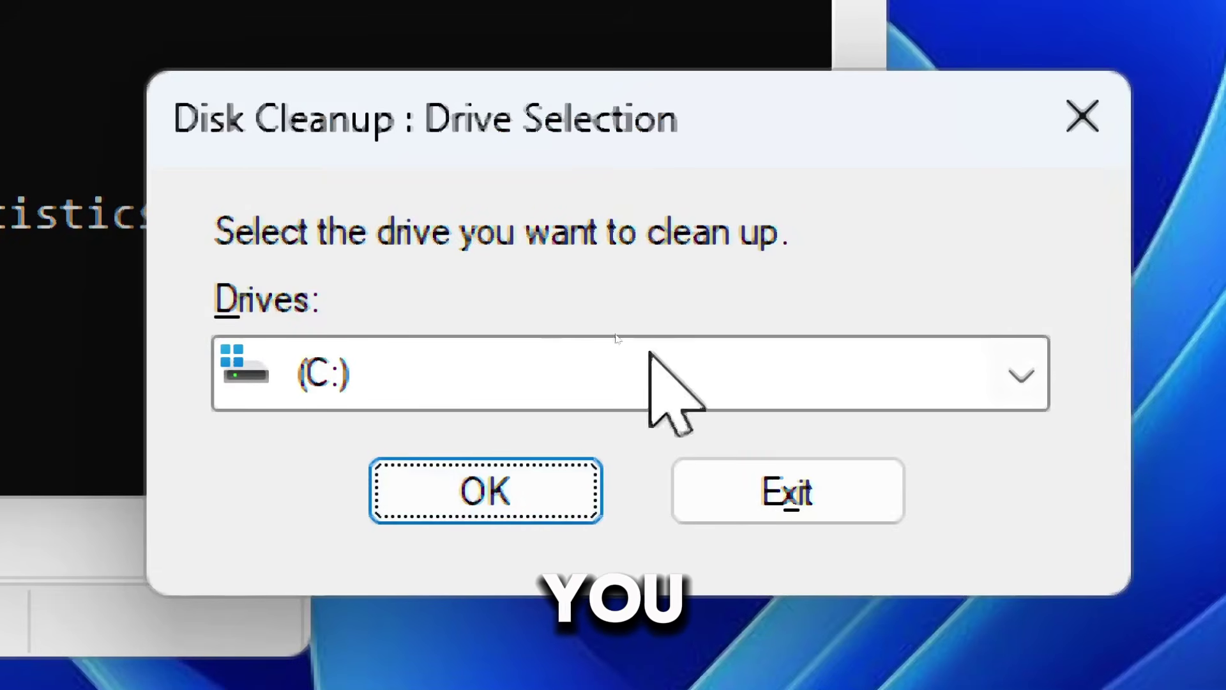
# Choose drive C: in Disk Cleanup's drive selection and start the scan.
pyautogui.click(1022, 375)
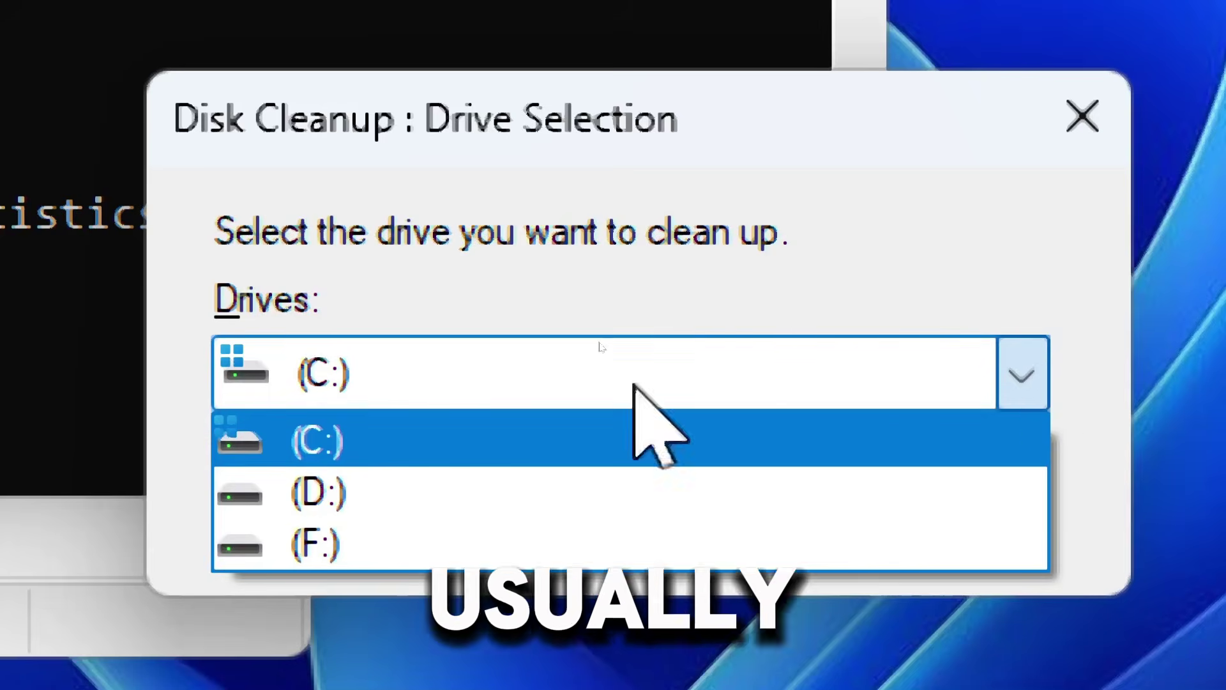
pyautogui.click(260, 440)
pyautogui.click(481, 492)
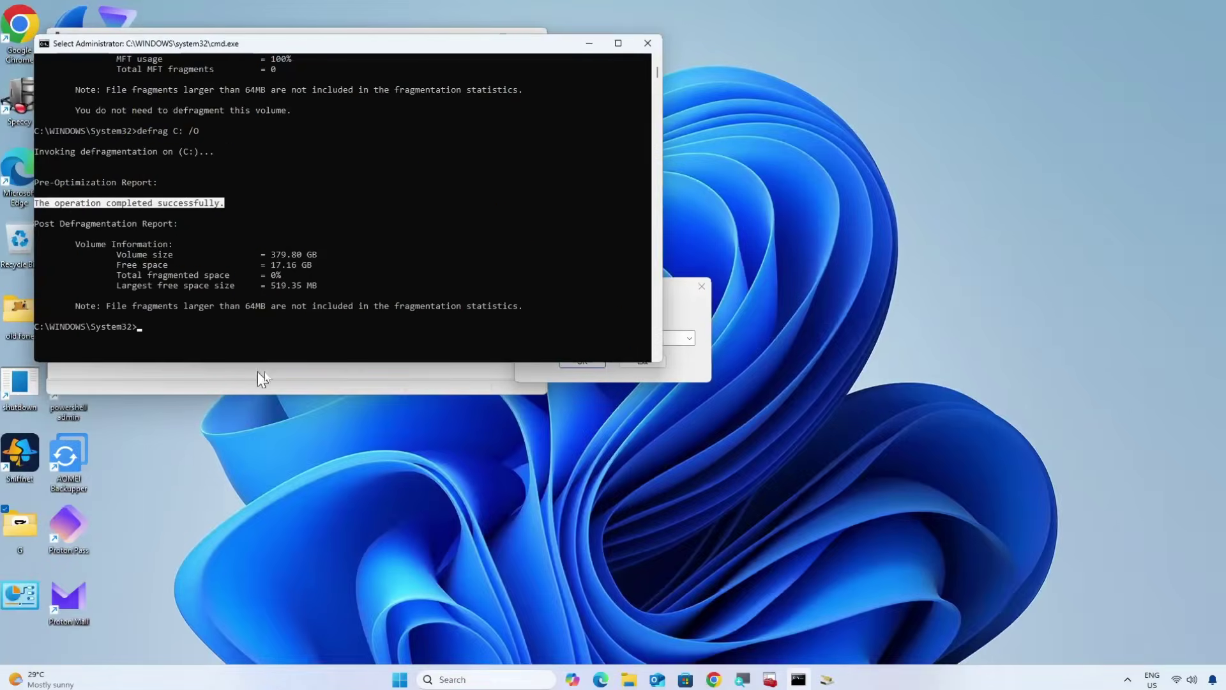
pyautogui.click(678, 372)
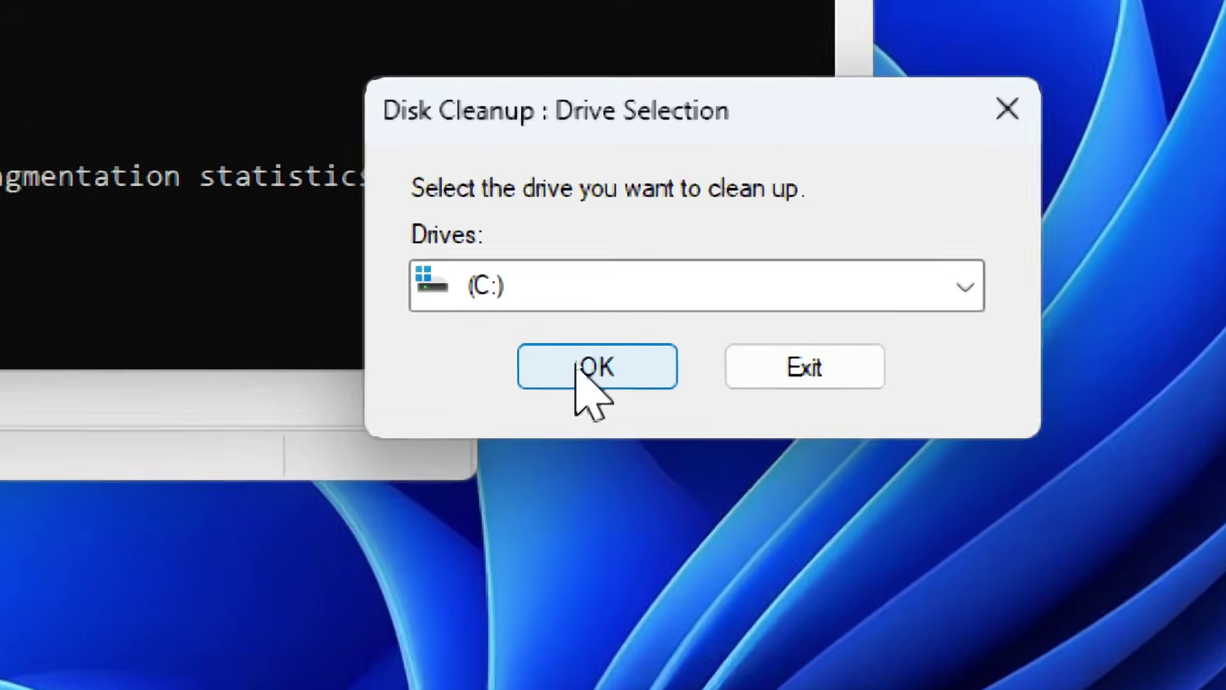
pyautogui.click(578, 367)
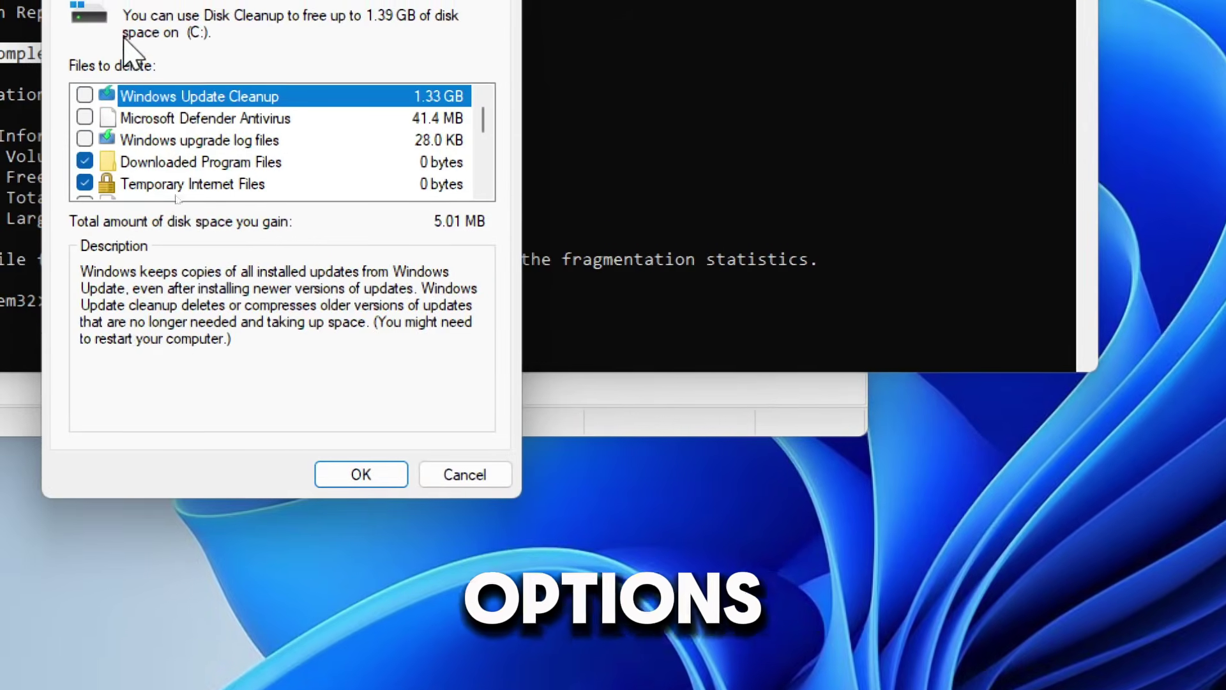
# Tick Temporary files in the Files to delete list, bringing the total to 1.33 GB.
pyautogui.scroll(-2, 144, 137)
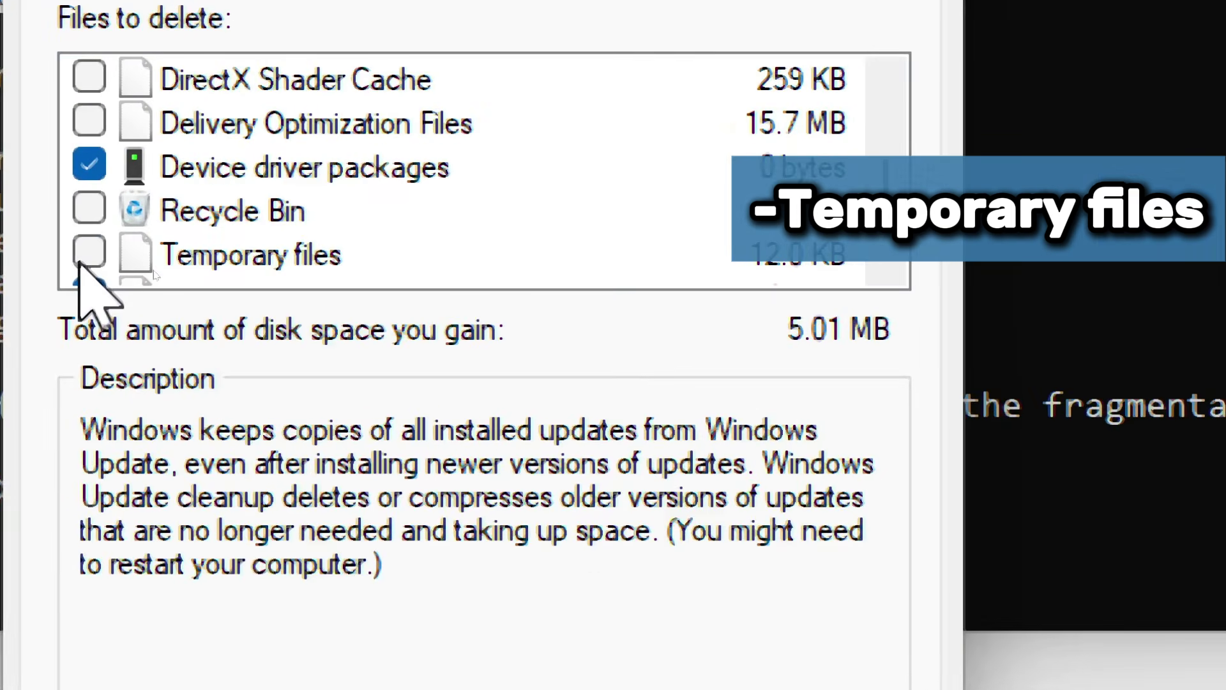
pyautogui.click(85, 258)
pyautogui.scroll(3, 154, 264)
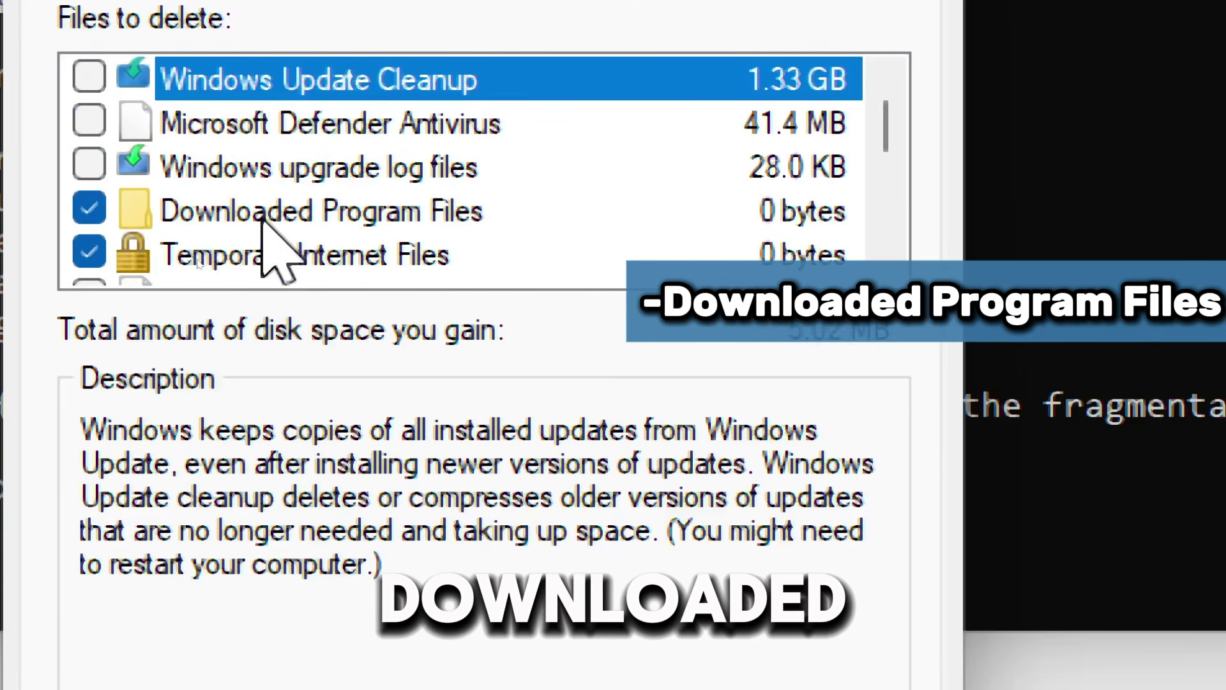
pyautogui.scroll(-3, 278, 227)
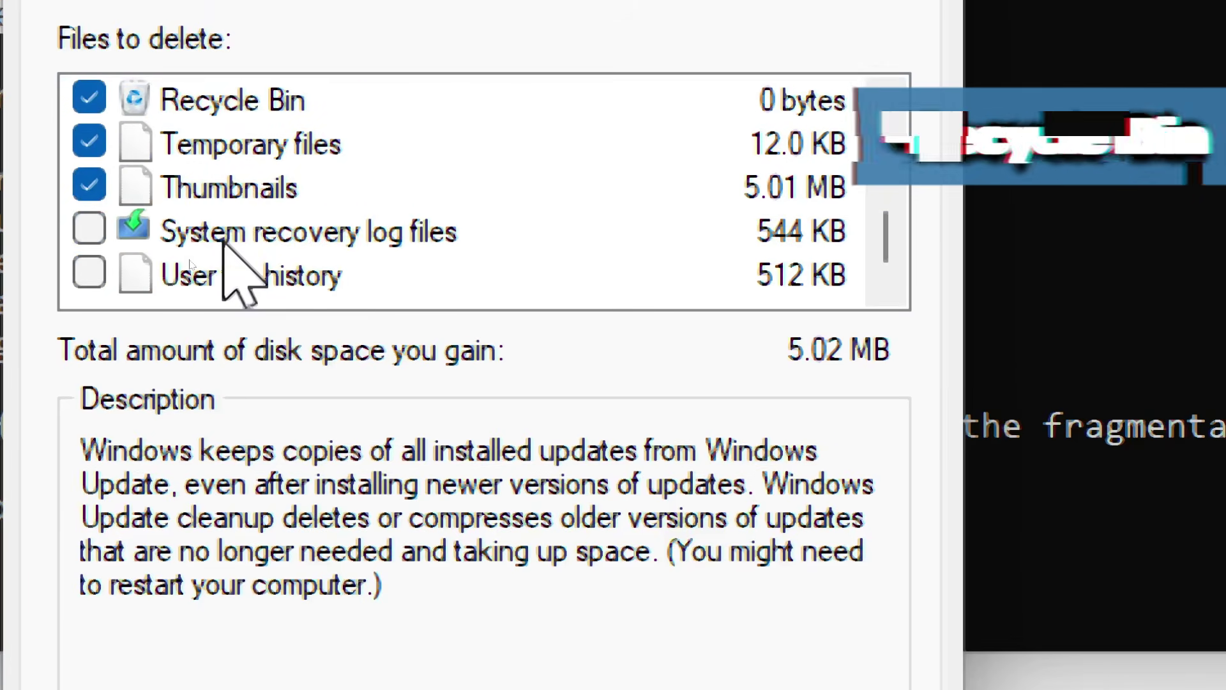
pyautogui.scroll(3, 241, 239)
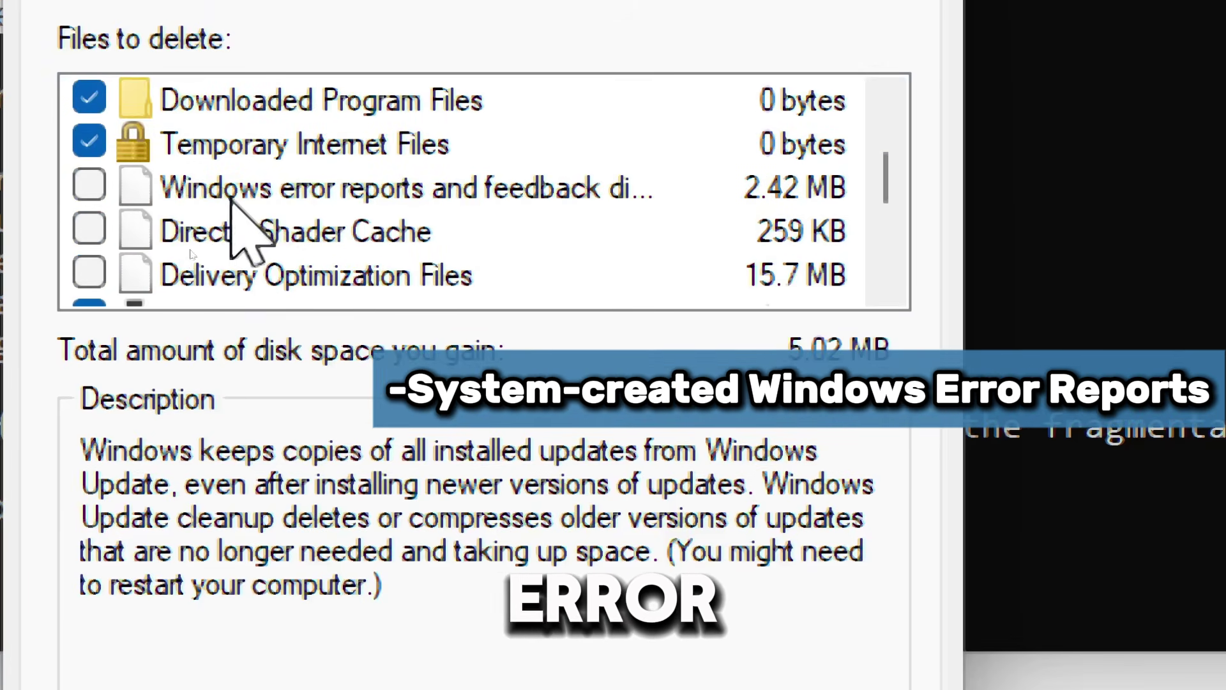
pyautogui.scroll(-3, 294, 223)
pyautogui.scroll(5, 306, 233)
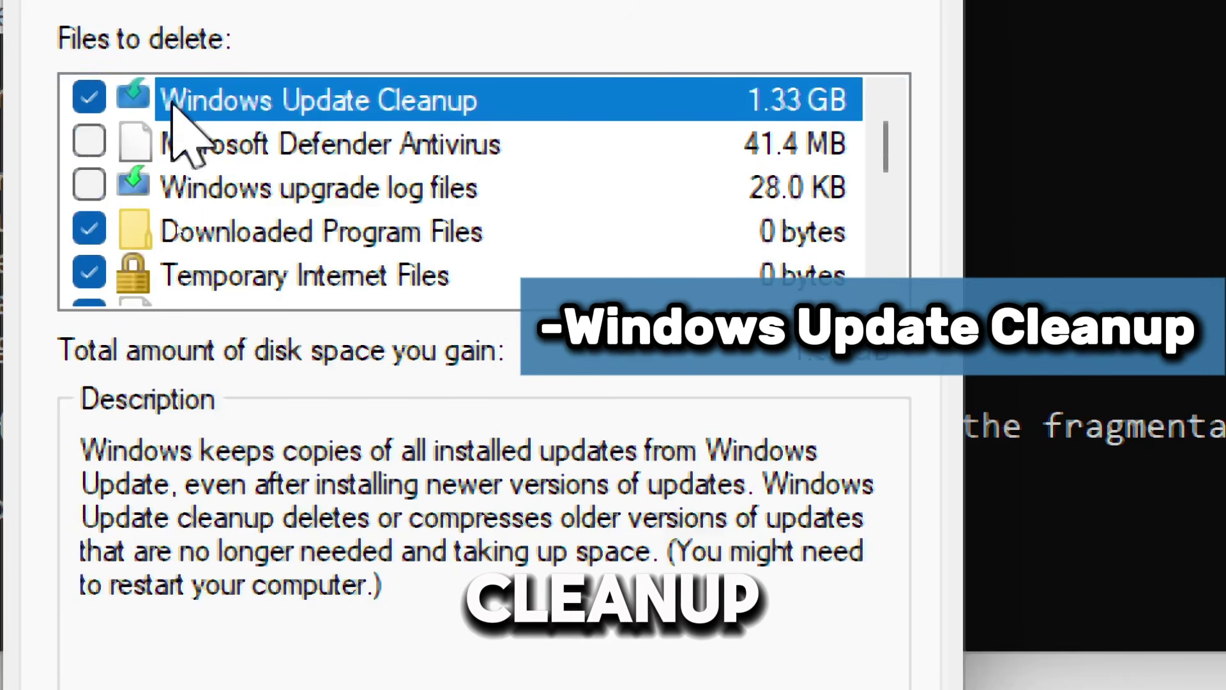
pyautogui.scroll(-3, 309, 170)
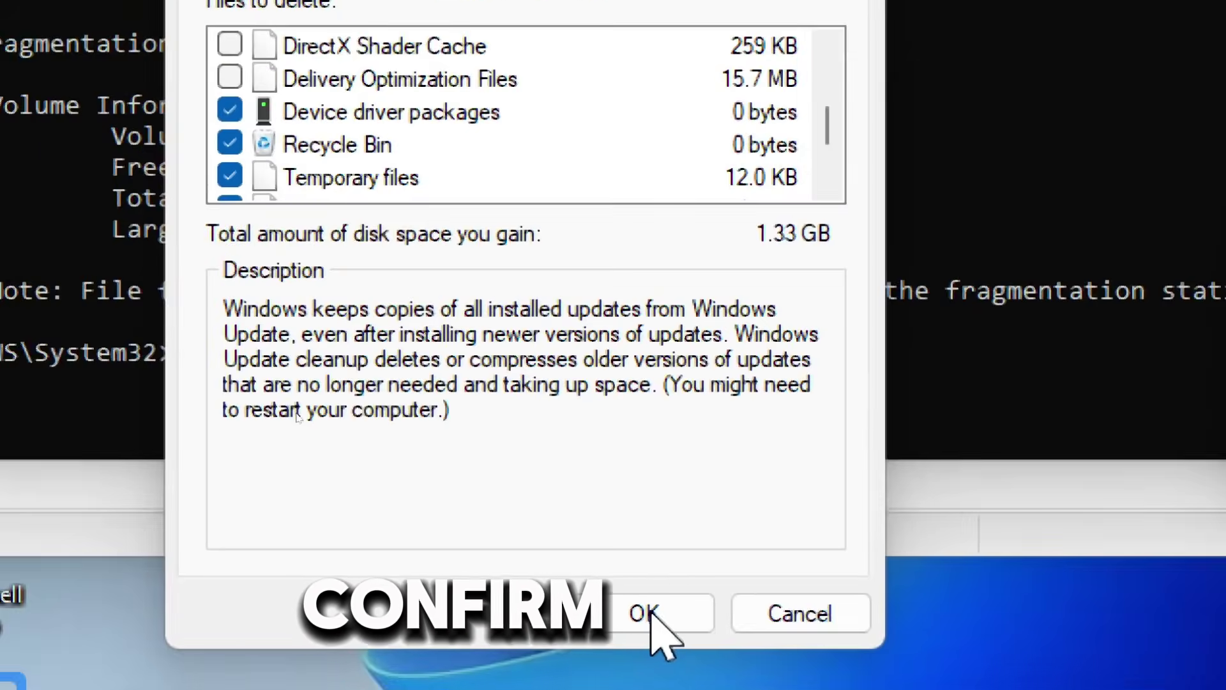
# Accept the selection and permanently delete the chosen files from drive C:.
pyautogui.click(640, 623)
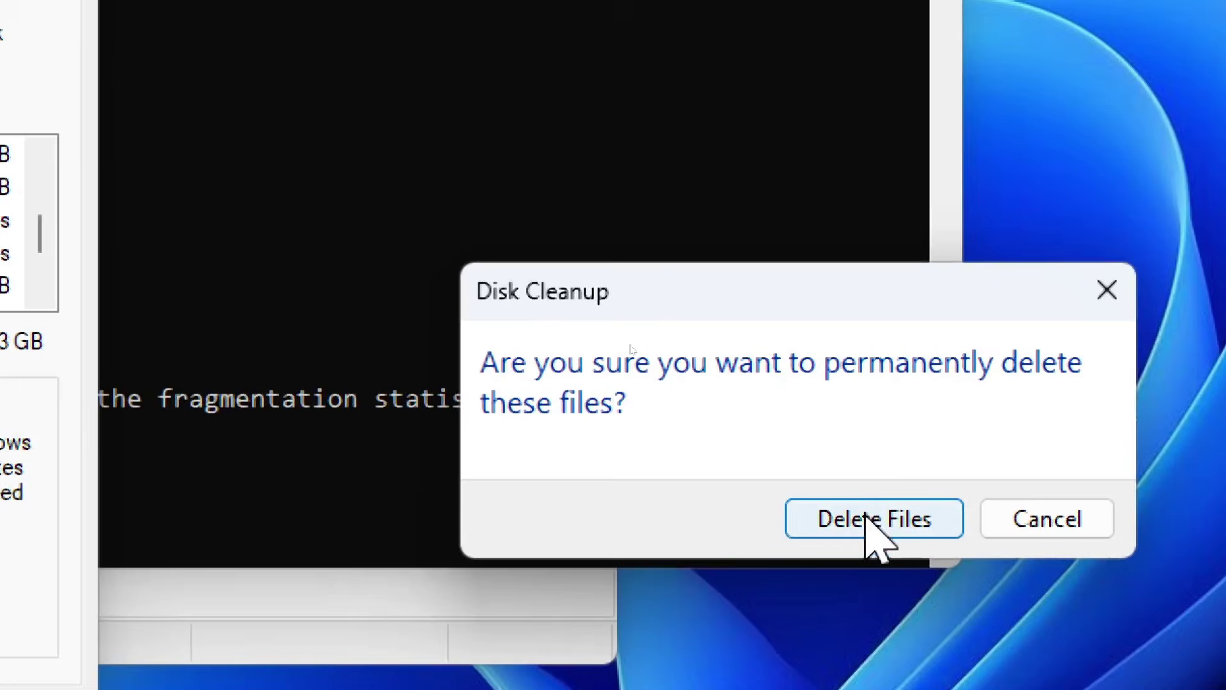
pyautogui.click(870, 522)
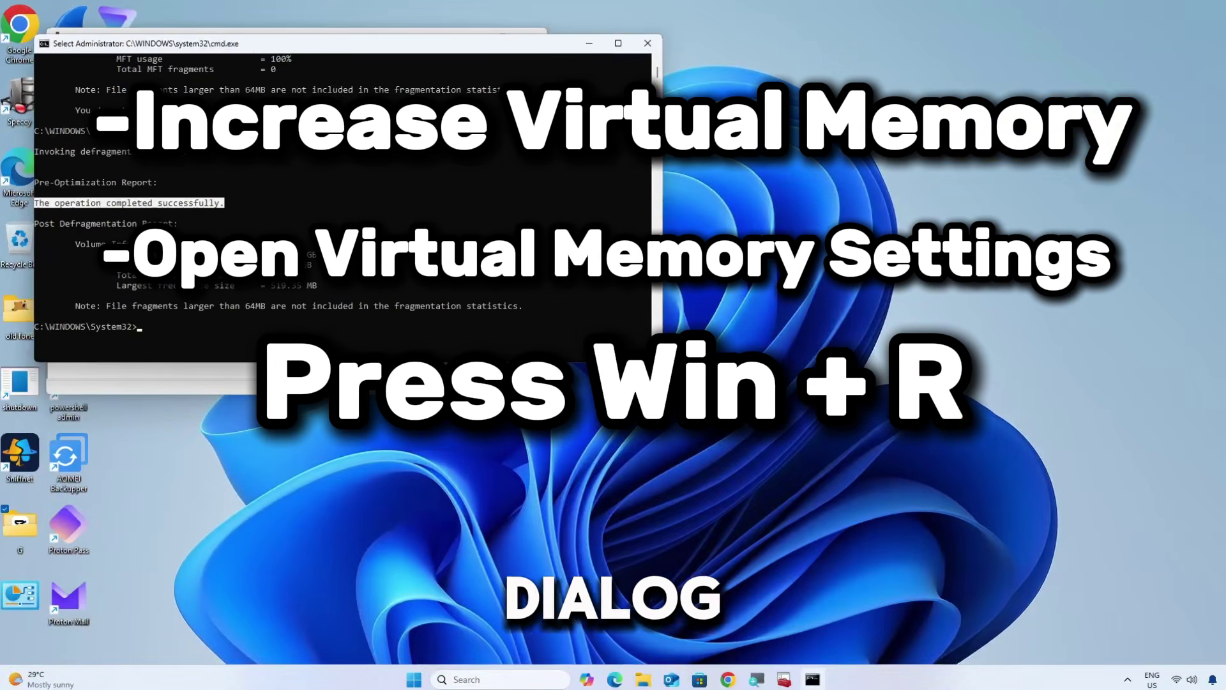
# Run sysdm.cpl and reach Performance Options' Advanced tab showing 24000 MB virtual memory.
pyautogui.press('super+r')
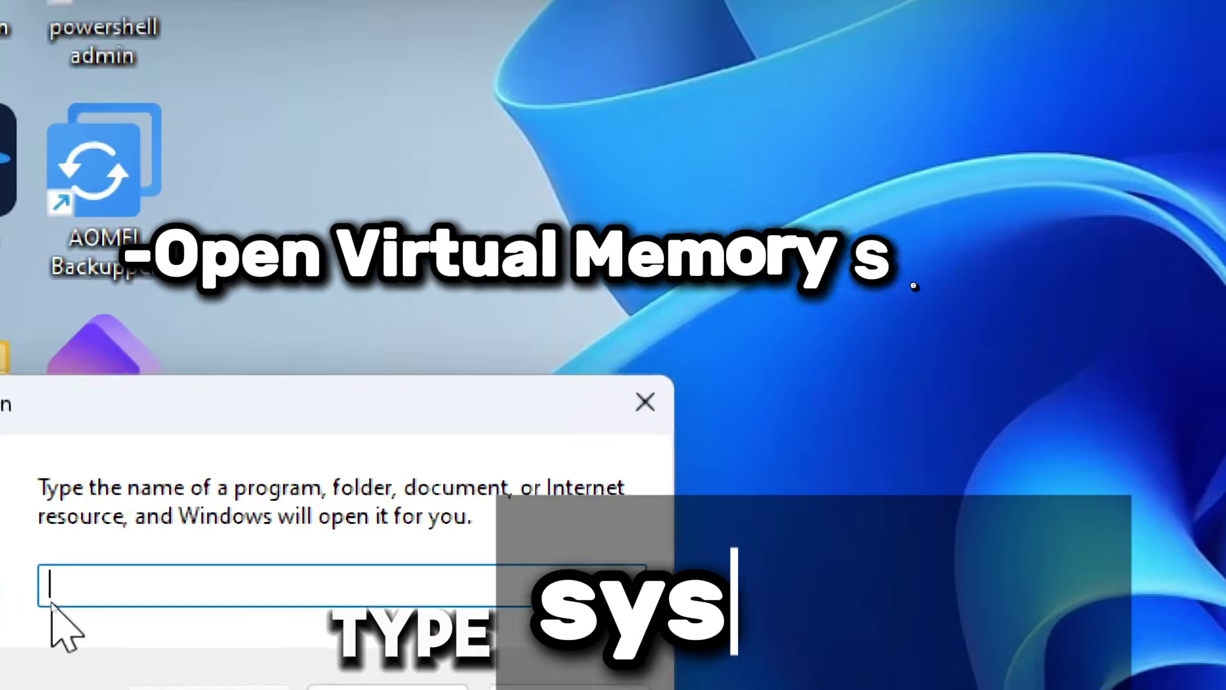
pyautogui.write('sysd')
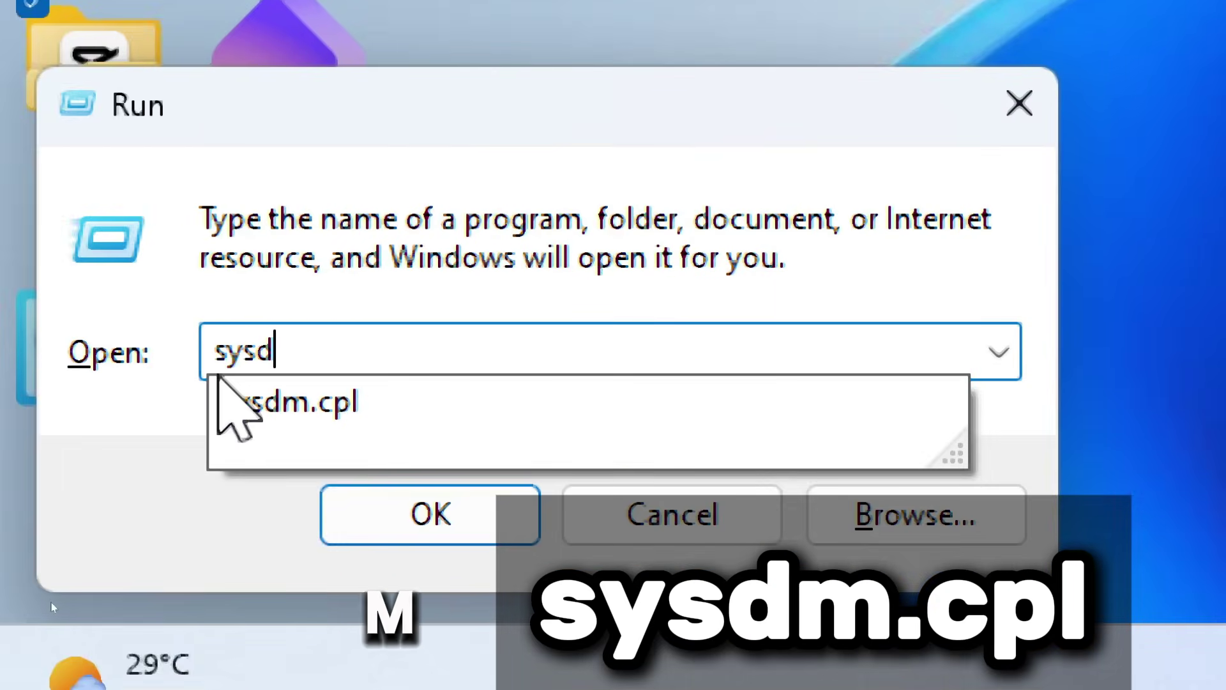
pyautogui.write('m.cpl')
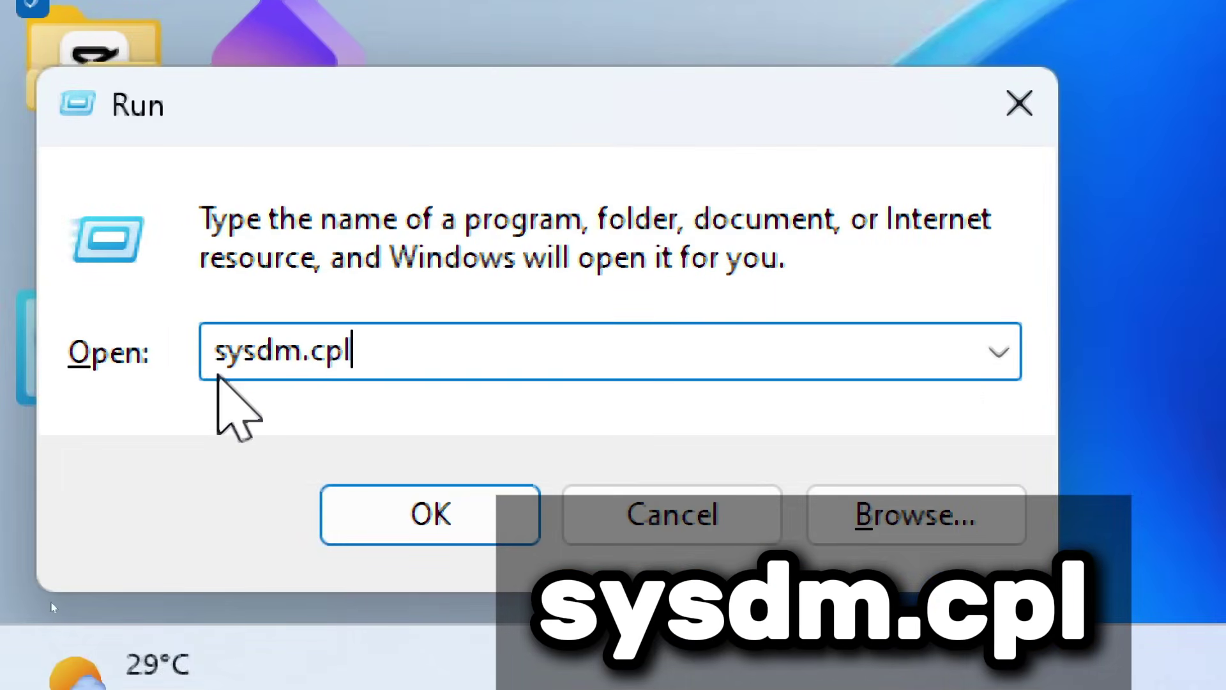
pyautogui.press('Return')
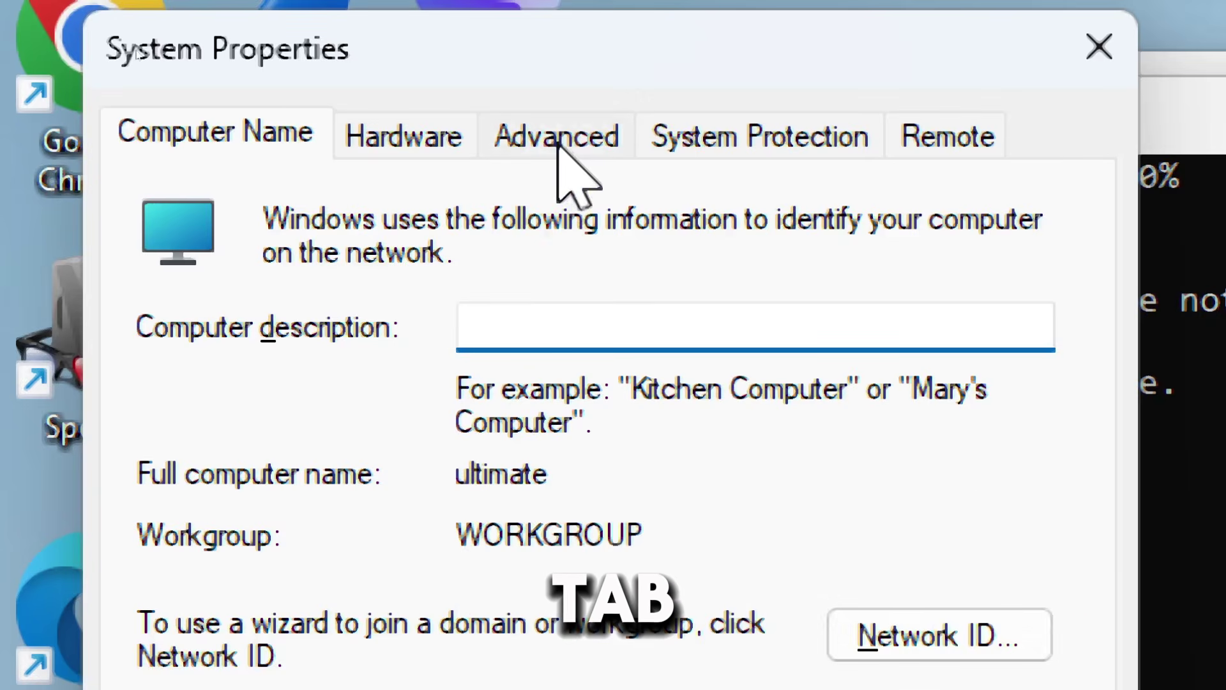
pyautogui.click(557, 142)
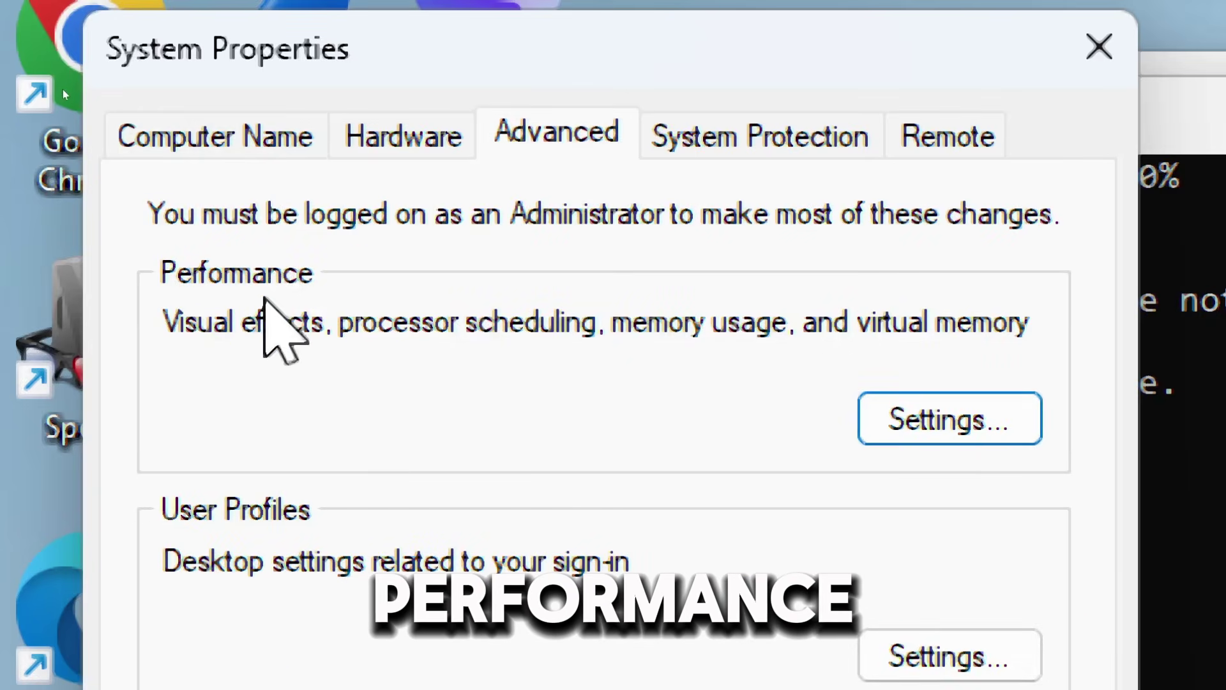
pyautogui.click(962, 434)
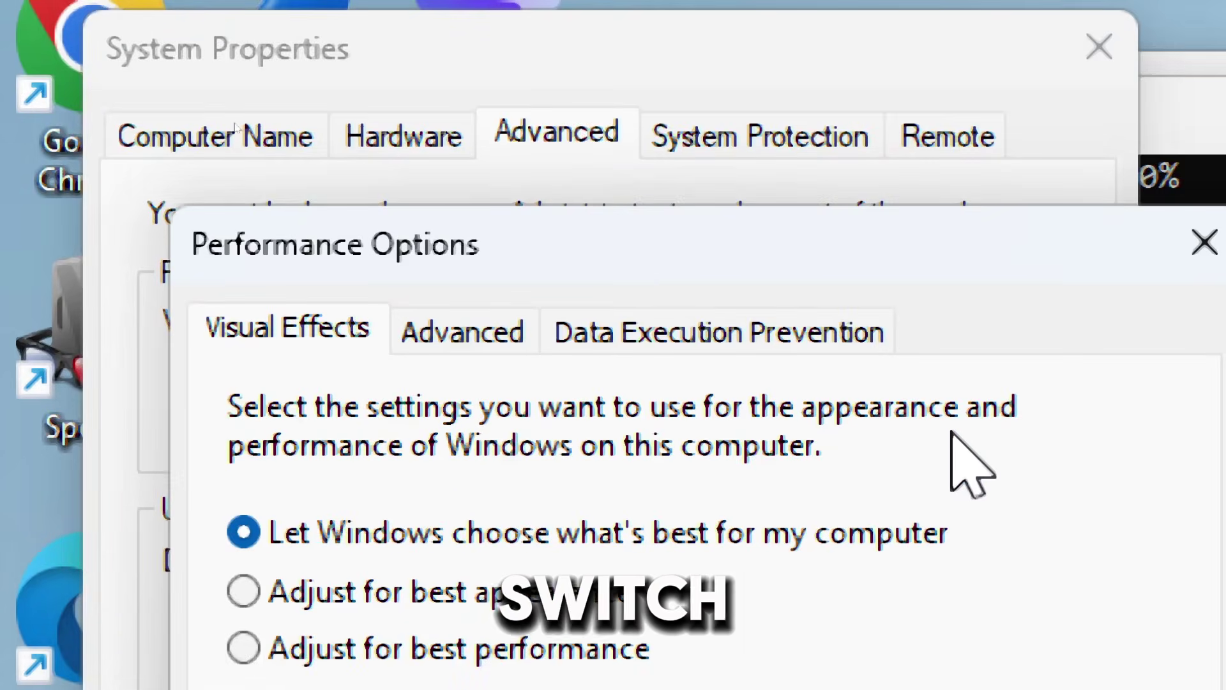
pyautogui.click(458, 338)
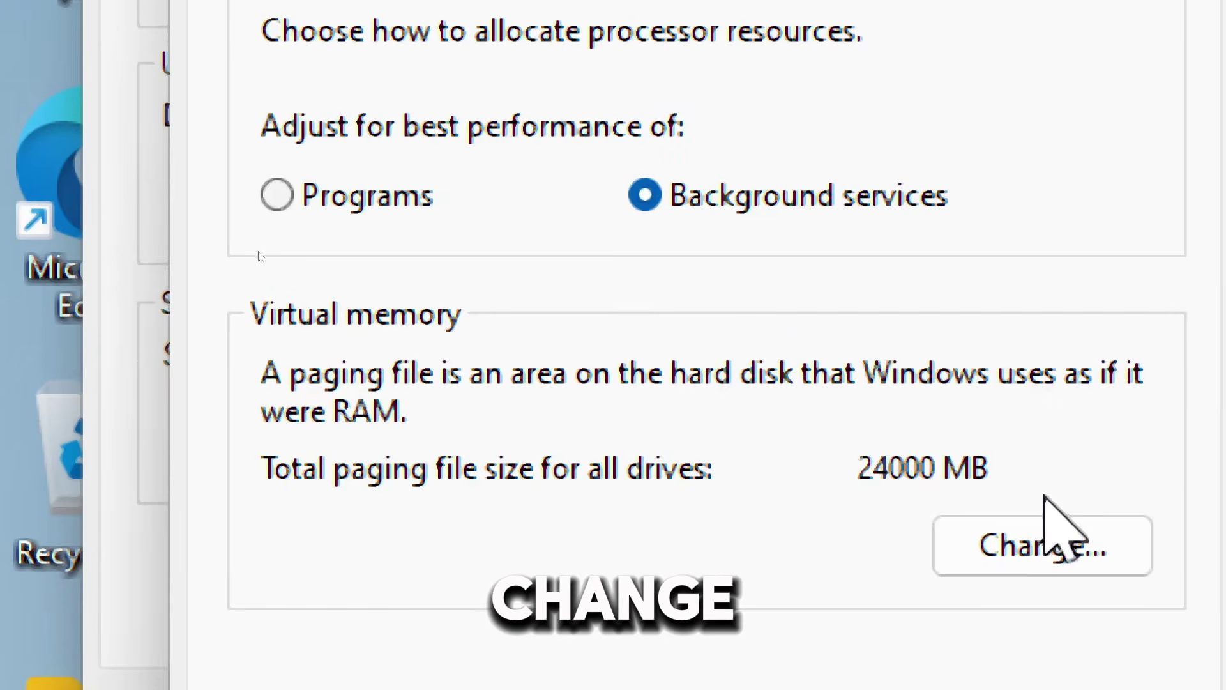
# Turn off automatic paging management and set C: to 24000 MB initial, 48000 MB maximum.
pyautogui.click(1050, 534)
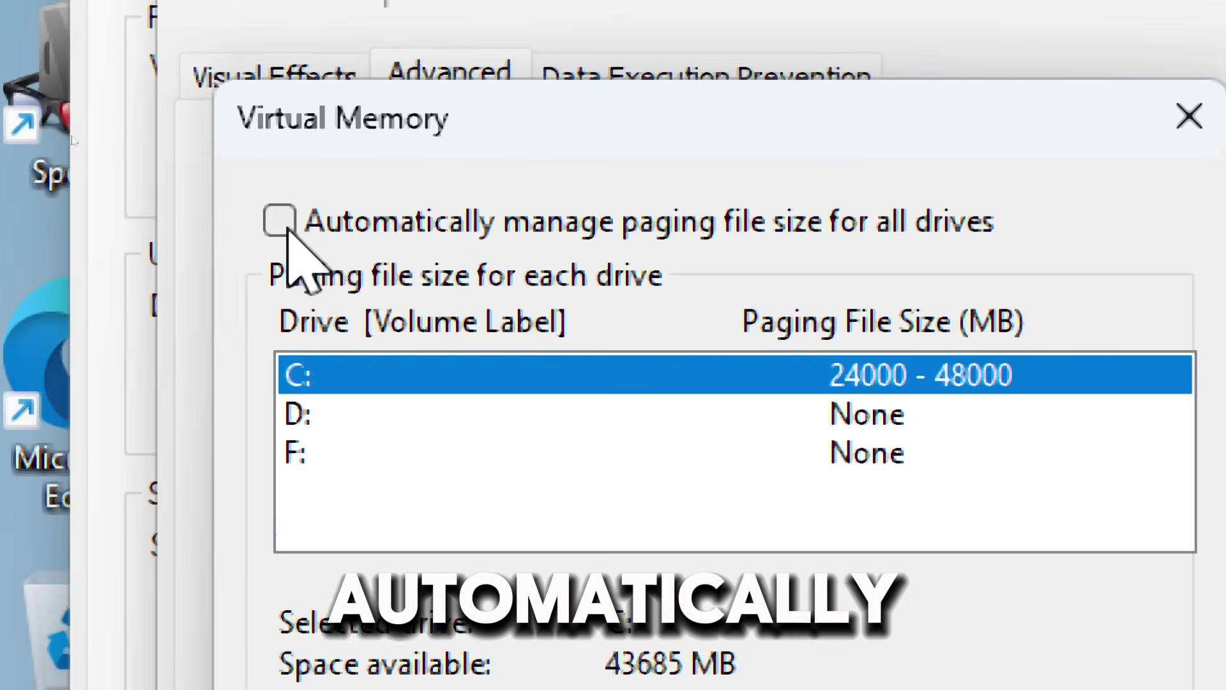
pyautogui.click(281, 223)
pyautogui.click(281, 224)
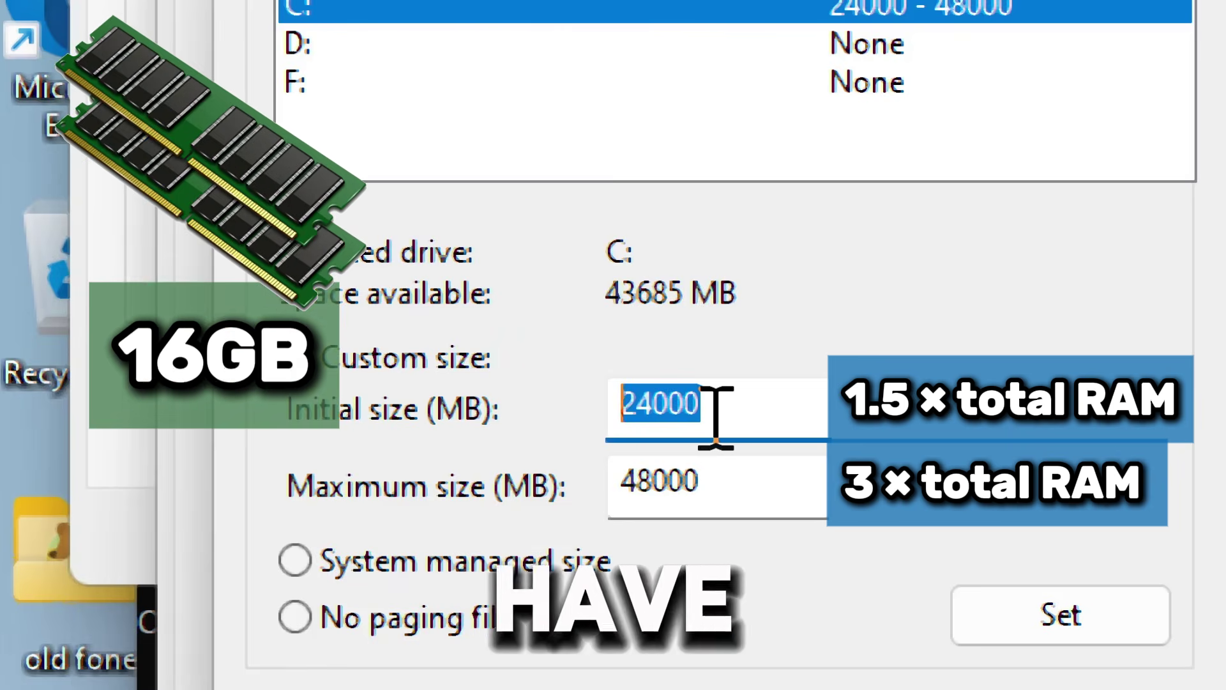
pyautogui.write('240')
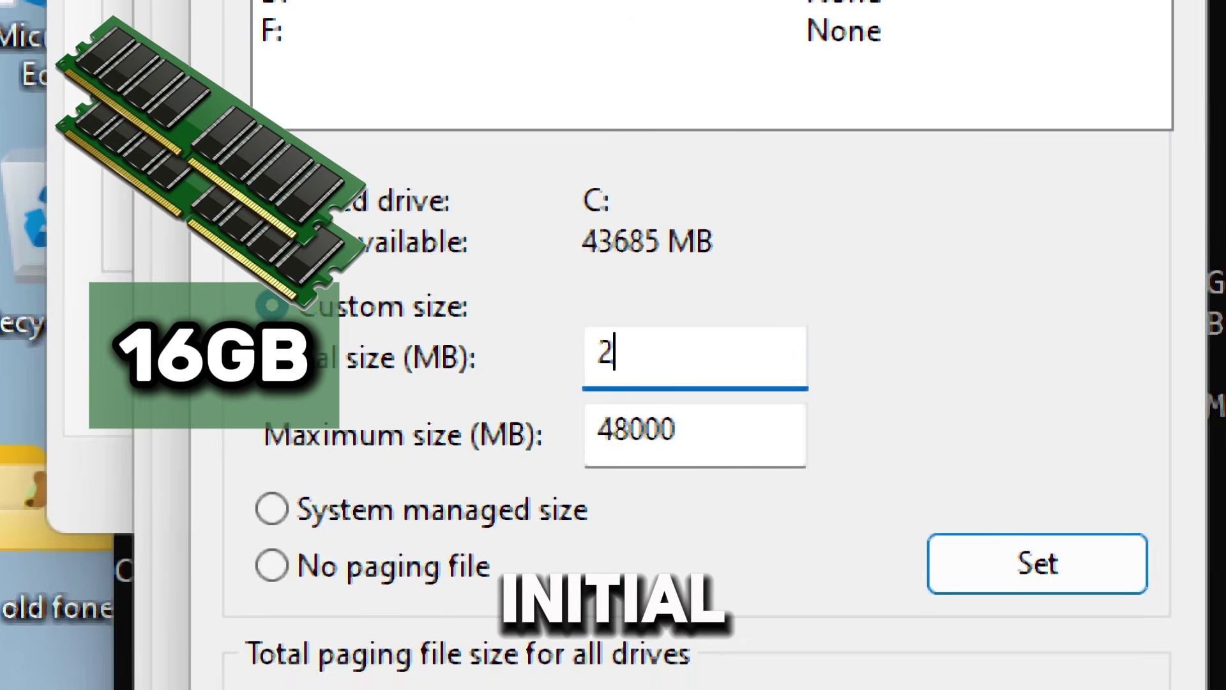
pyautogui.write('00')
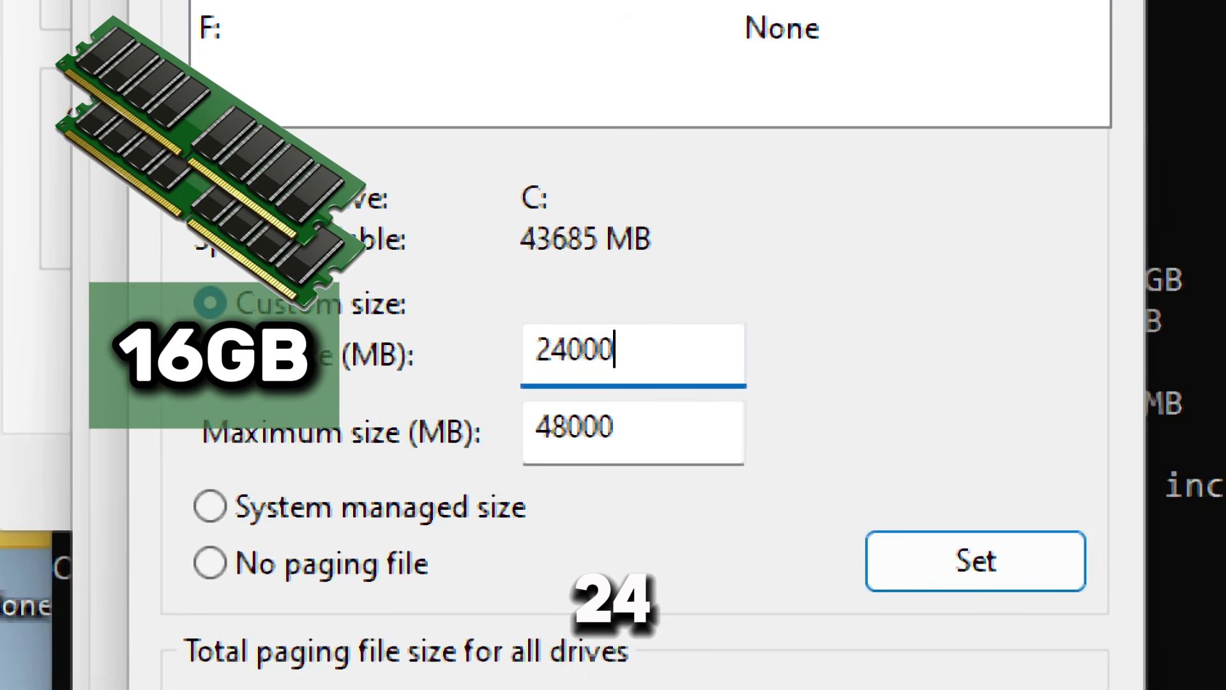
pyautogui.press('Tab')
pyautogui.write('480')
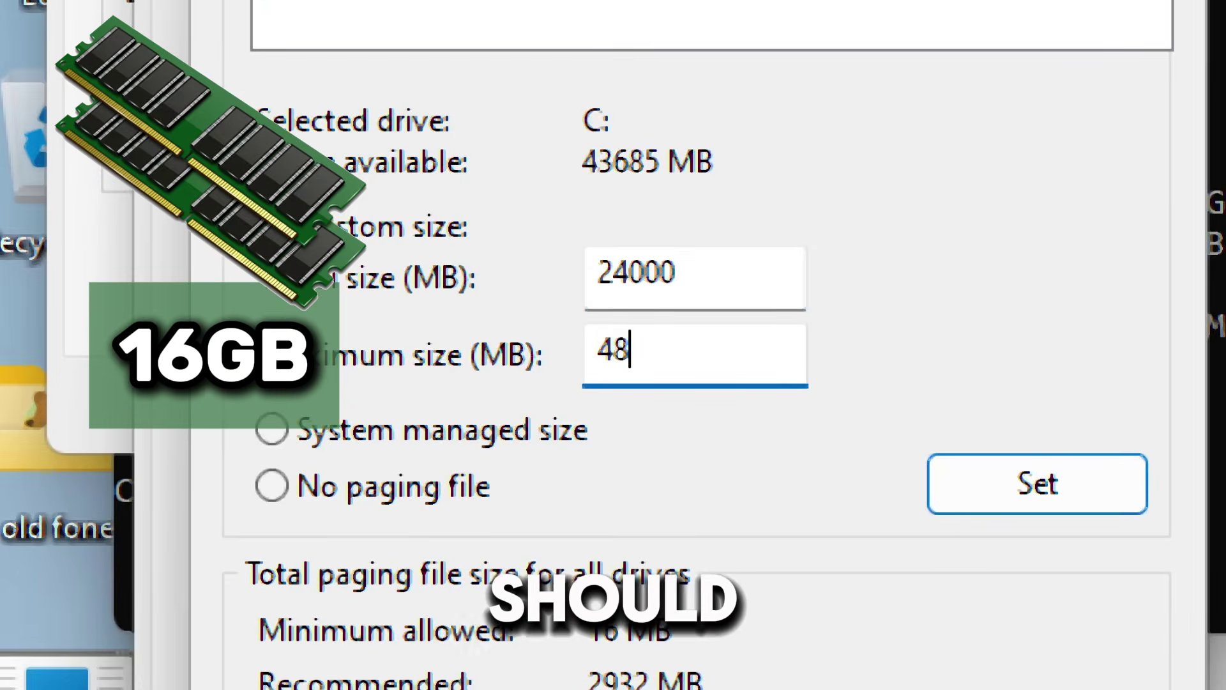
pyautogui.write('00')
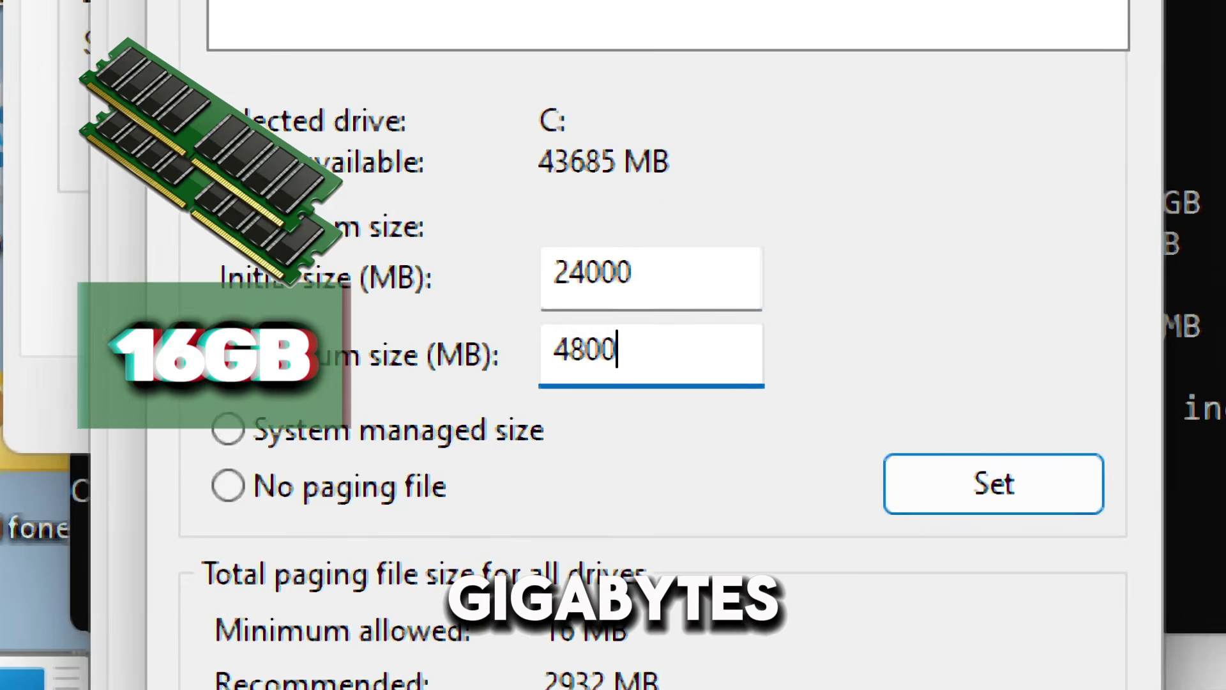
pyautogui.click(997, 484)
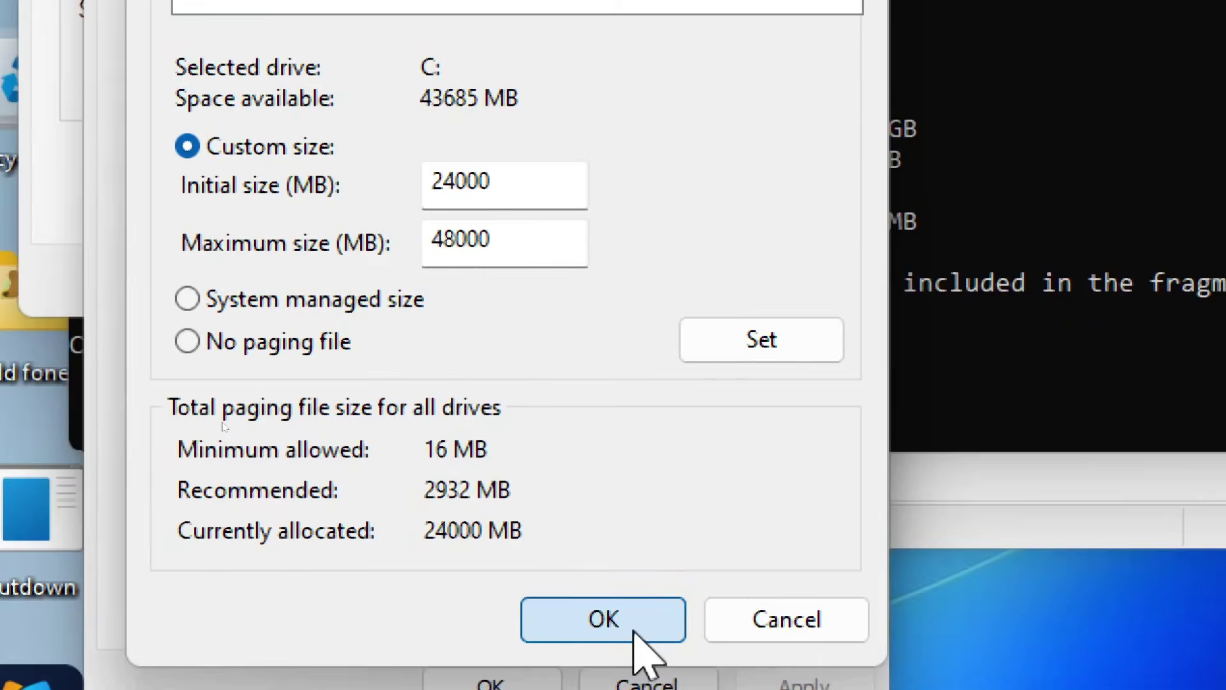
# Confirm the custom paging file sizes and close Performance Options, then open the Start menu.
pyautogui.click(641, 629)
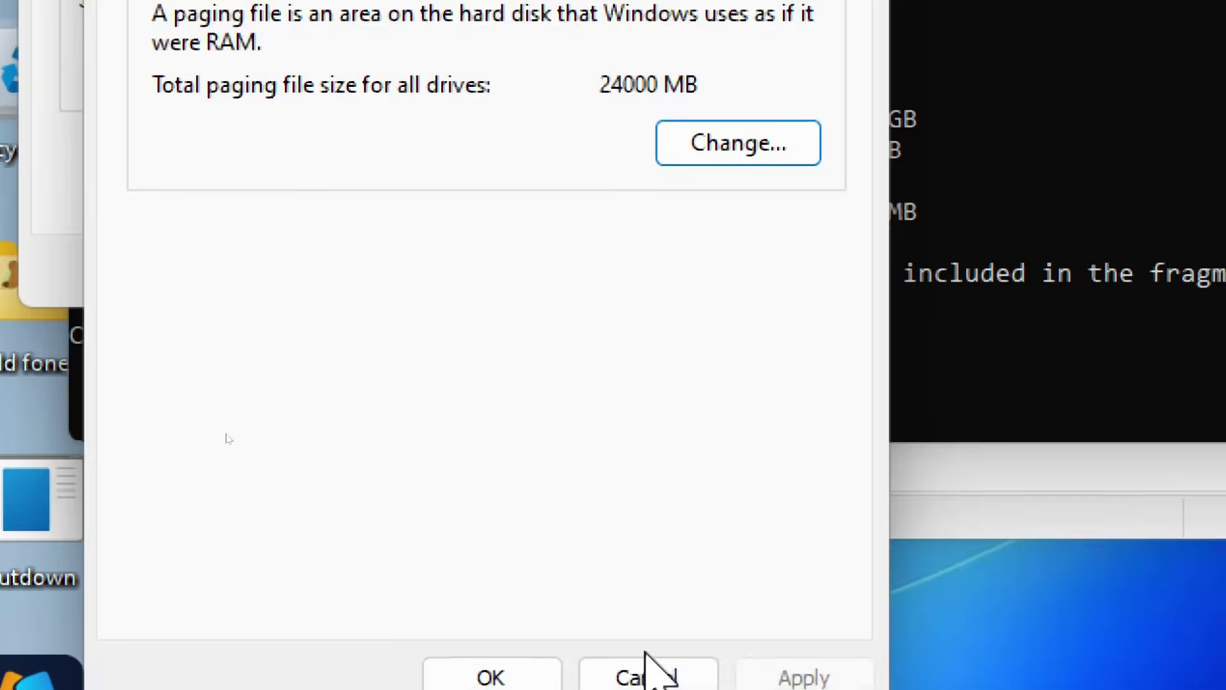
pyautogui.click(544, 686)
pyautogui.press('super')
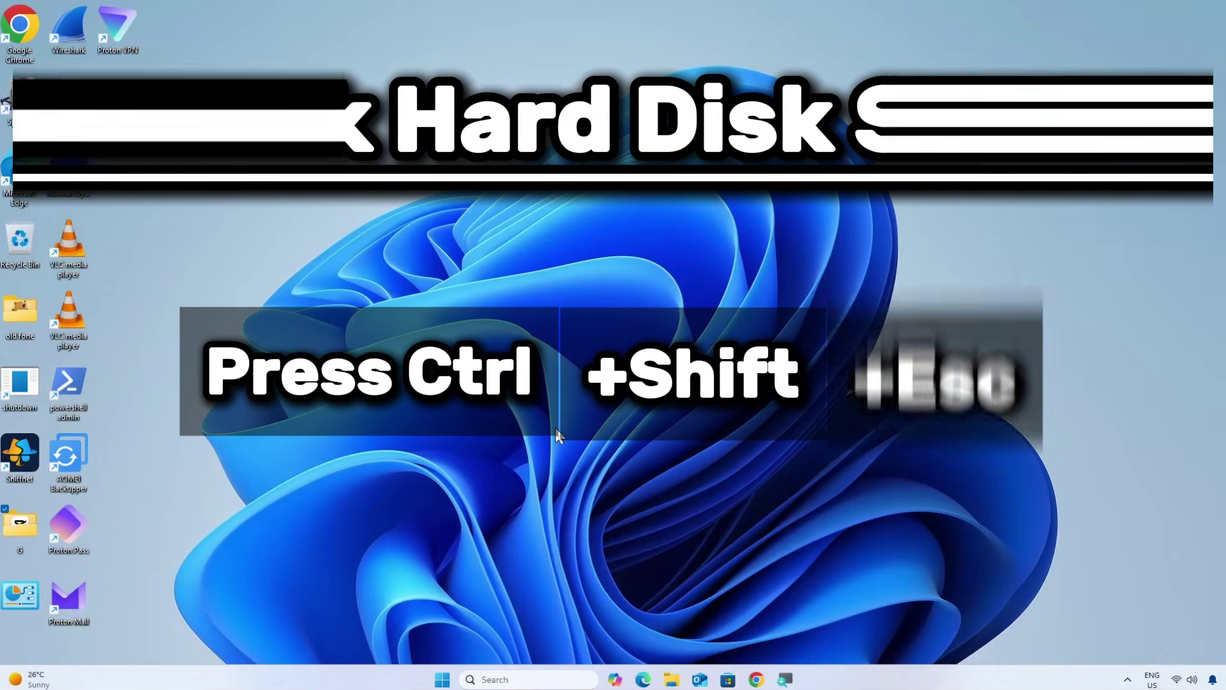
# Open Task Manager on its Performance page showing CPU, memory and Disk 1 (C:) graphs.
pyautogui.hotkey('ctrl', 'shift', 'Escape')
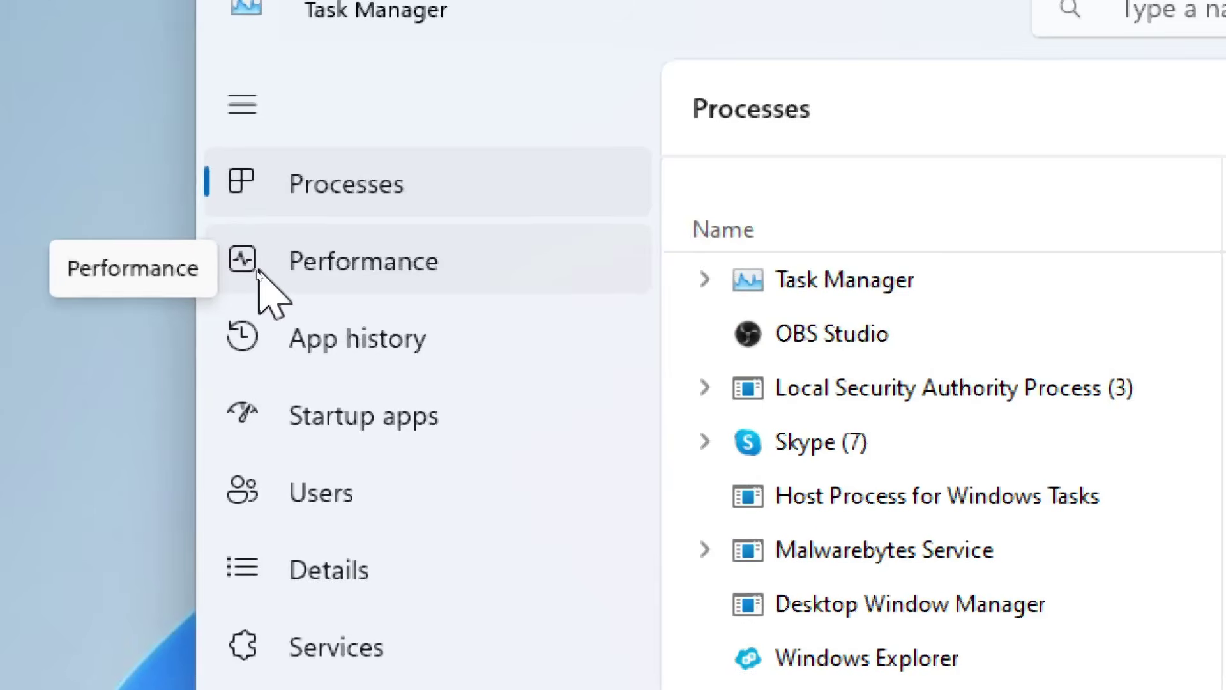
pyautogui.click(293, 269)
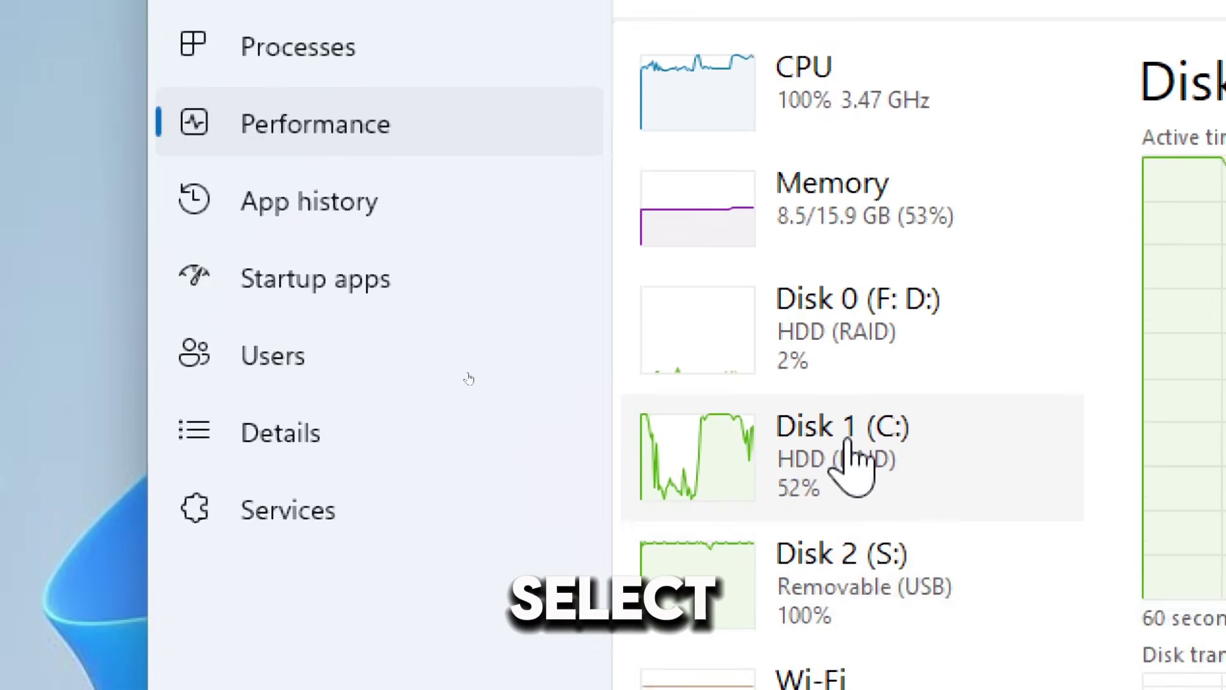